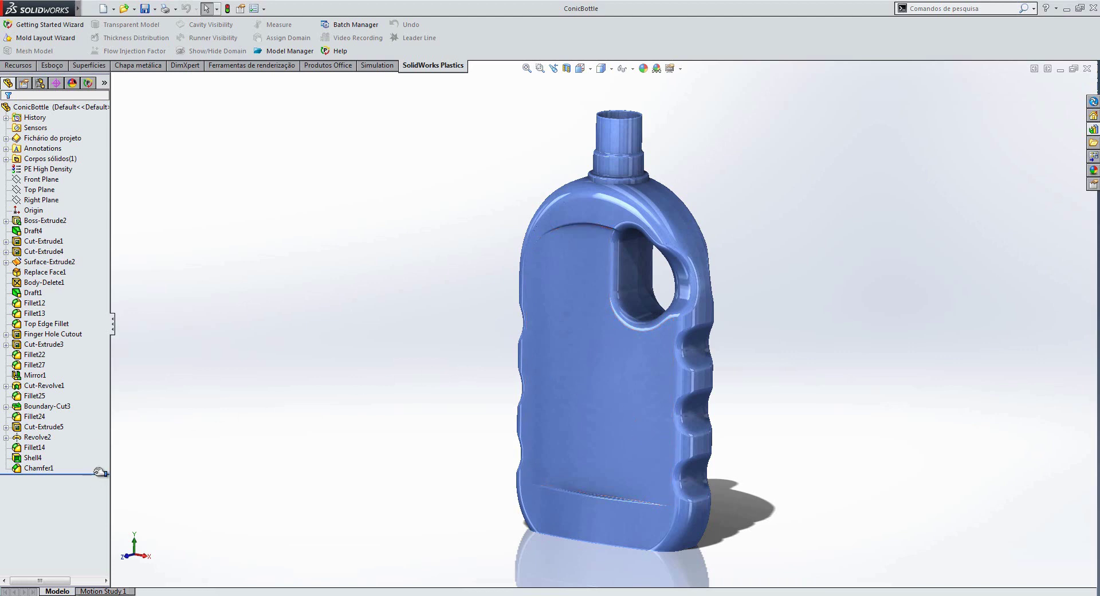
# - Roll the feature history back to just after Top Edge Fillet and display Shaded With Edges
pyautogui.moveTo(95, 475); pyautogui.dragTo(101, 329)
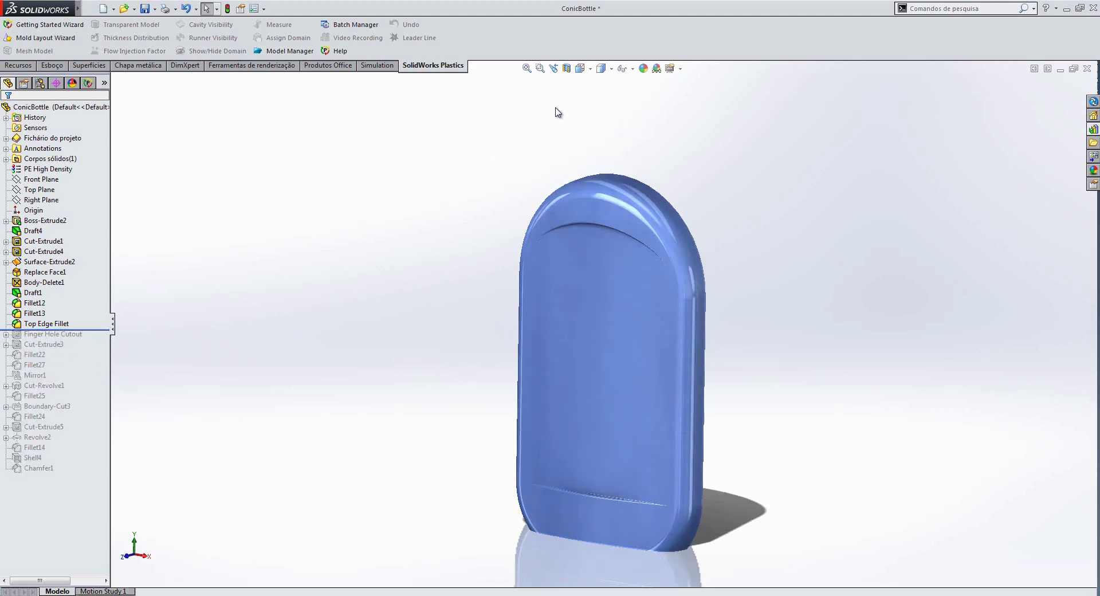
pyautogui.click(601, 68)
pyautogui.click(600, 98)
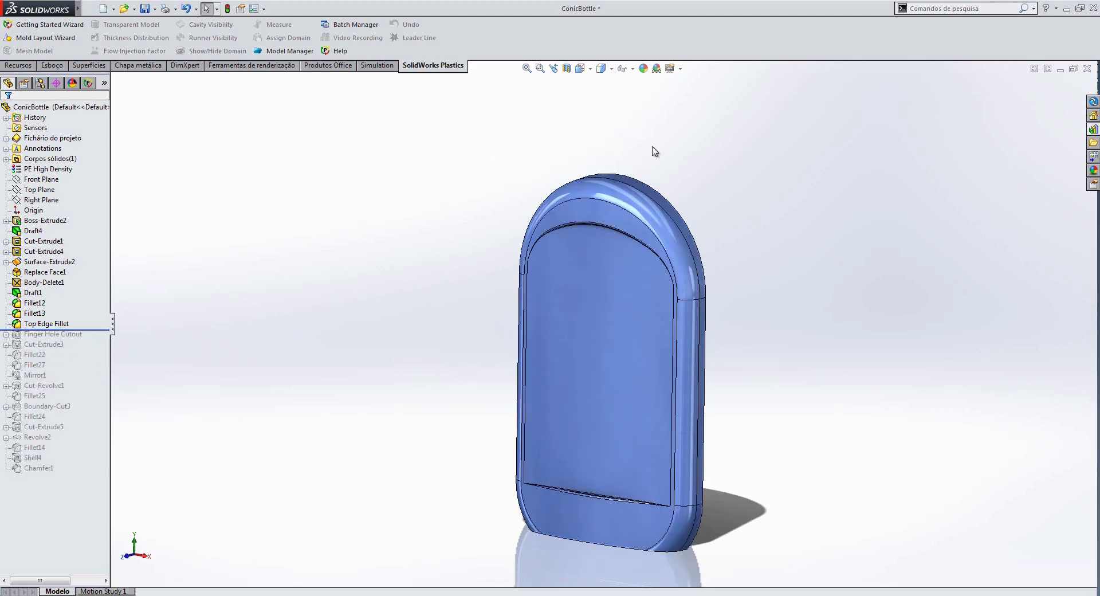
# - Delete the Top Edge Fillet feature so the bottle's top edge is left sharp
pyautogui.click(624, 200)
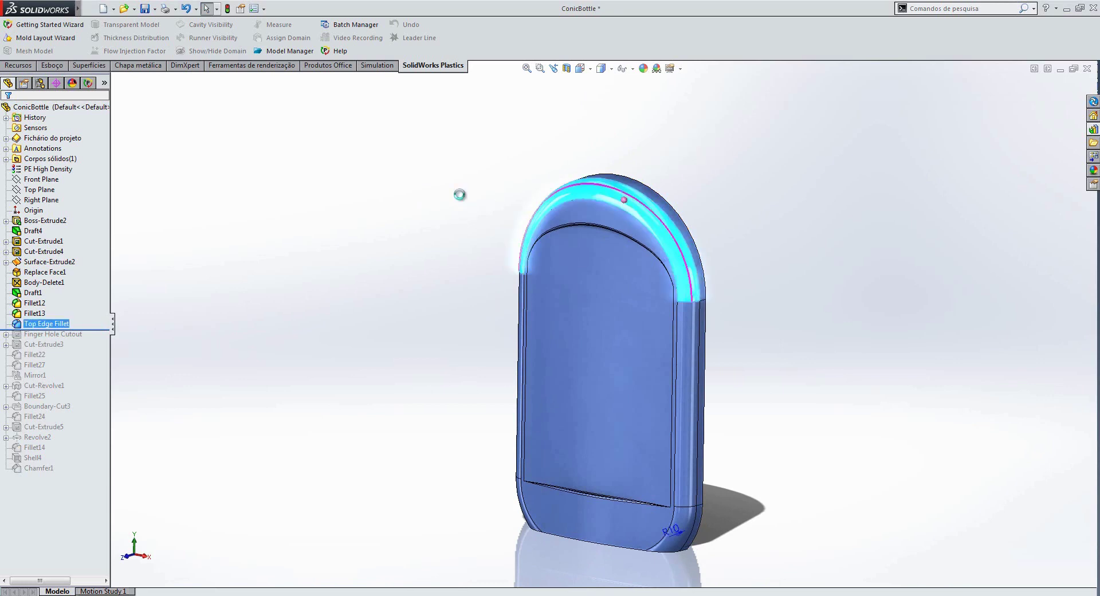
pyautogui.press('Delete')
pyautogui.moveTo(460, 202)
pyautogui.mouseDown(button='middle')
pyautogui.moveTo(487, 226)
pyautogui.moveTo(473, 236)
pyautogui.mouseUp(button='middle')
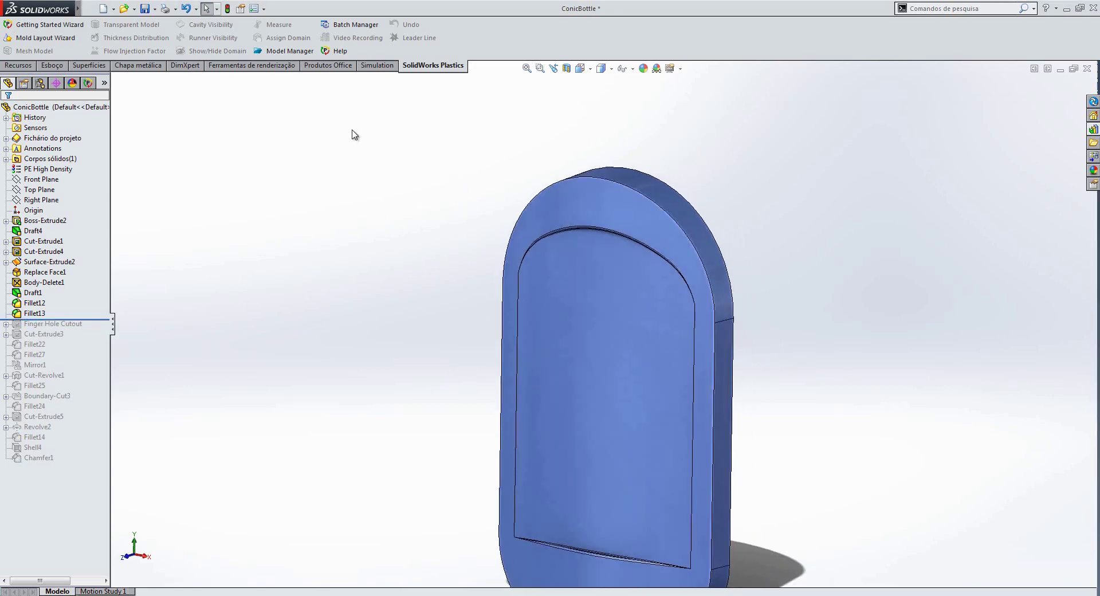
pyautogui.press('s')
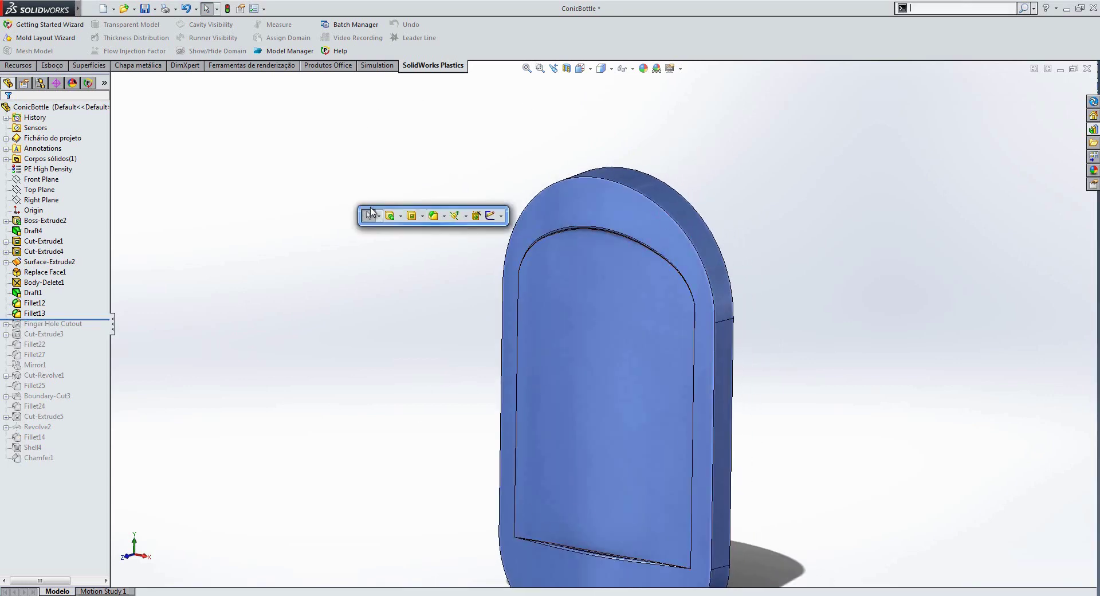
# - Start a constant-size 5.00 mm fillet on the bottle's top edge, ready to pick a Conic Rho profile
pyautogui.click(435, 217)
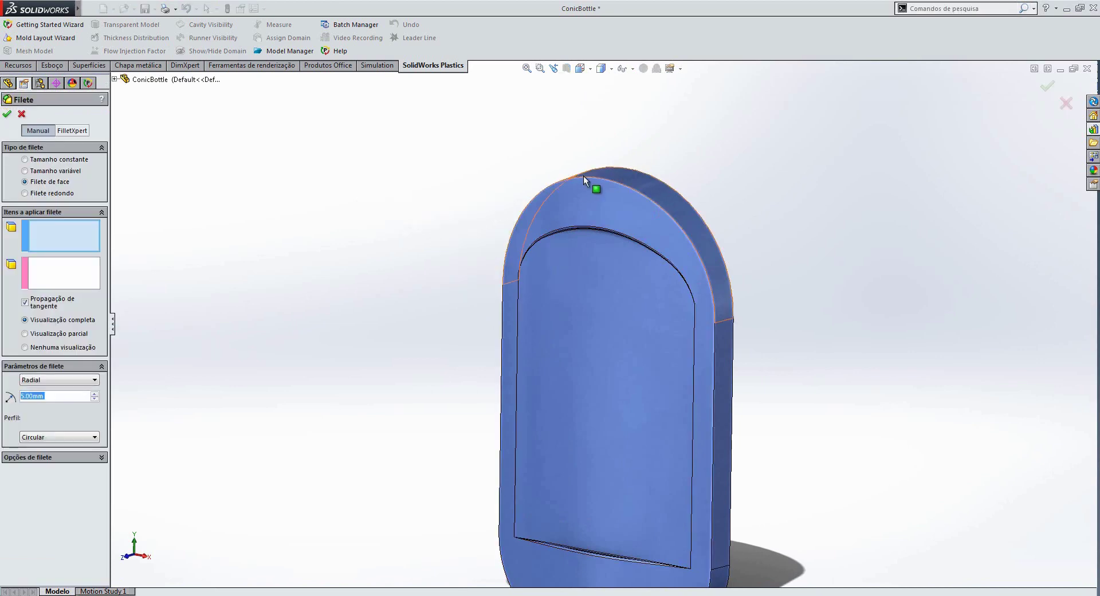
pyautogui.scroll(-2, 584, 176)
pyautogui.scroll(-3, 620, 187)
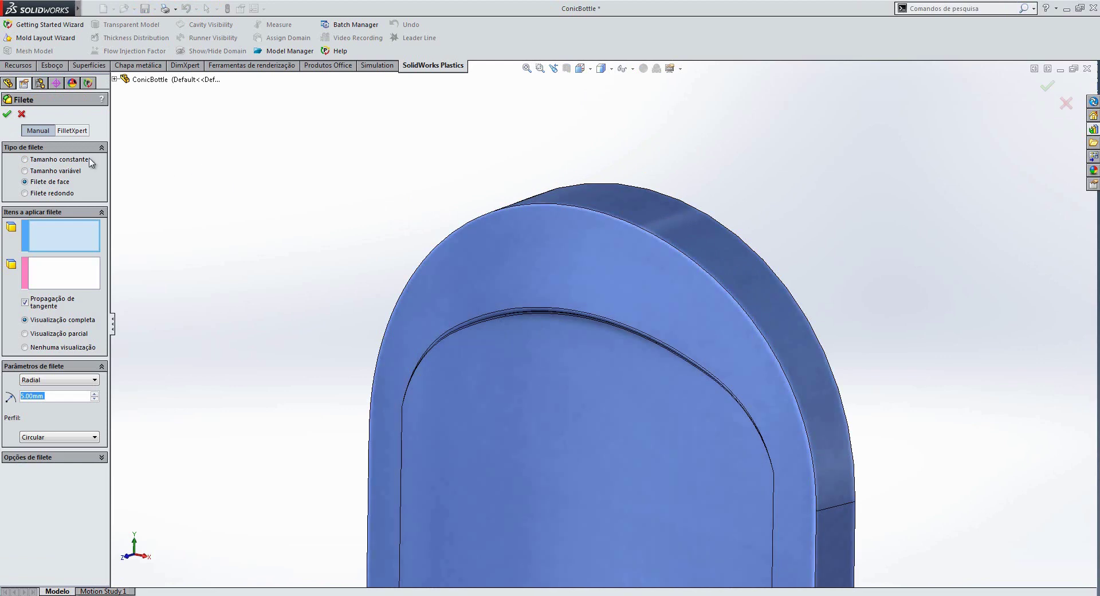
pyautogui.click(549, 204)
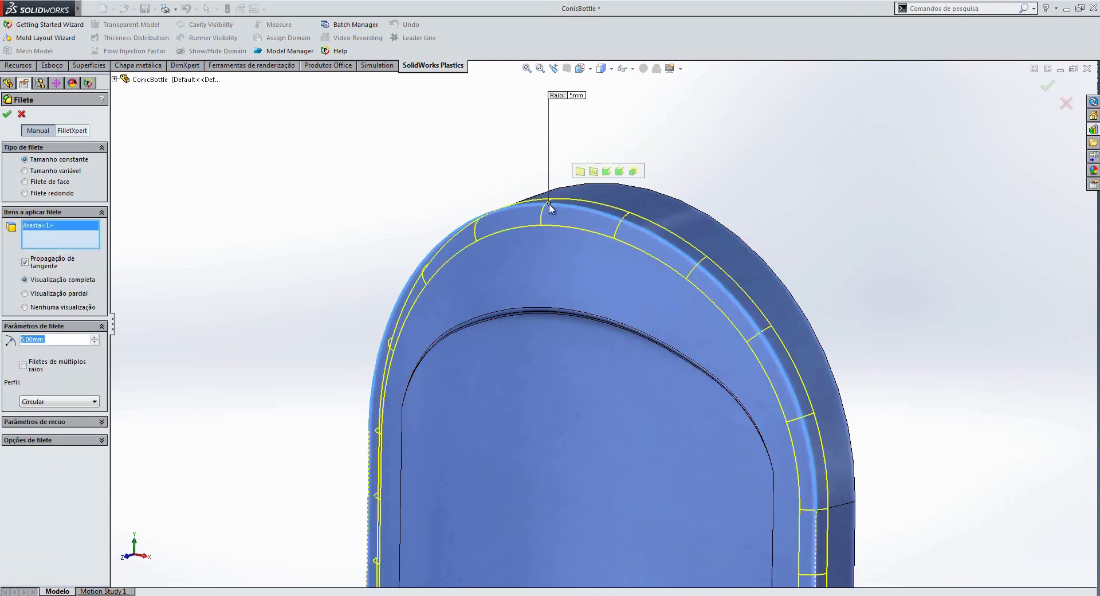
pyautogui.scroll(-1, 814, 242)
pyautogui.scroll(-1, 797, 245)
pyautogui.scroll(-3, 613, 216)
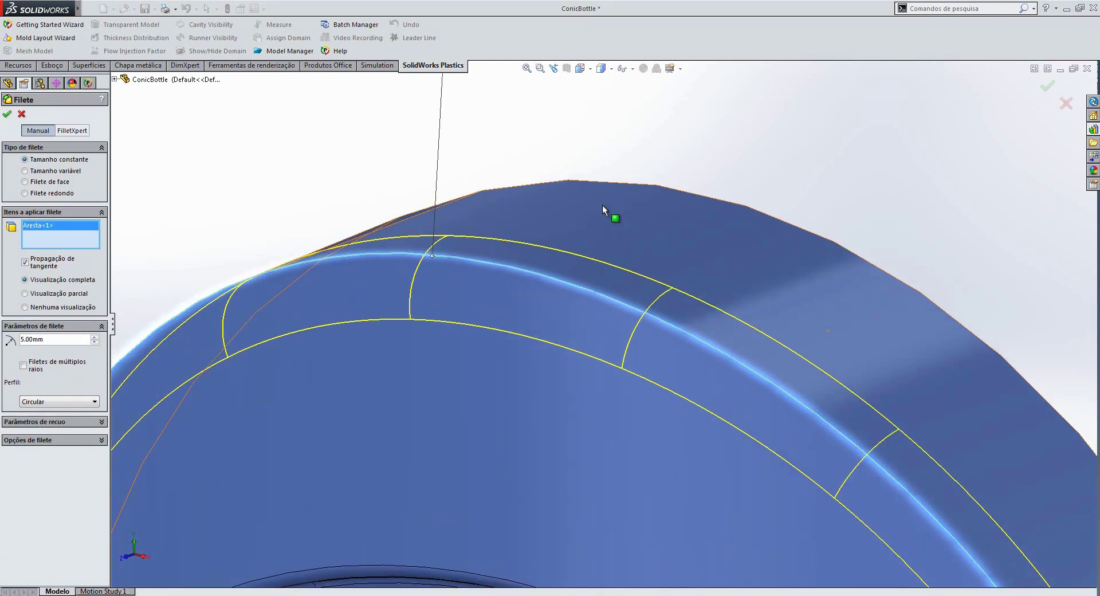
pyautogui.scroll(-1, 595, 214)
pyautogui.keyDown('ctrl'); pyautogui.moveTo(594, 214); pyautogui.dragTo(612, 180, button='middle'); pyautogui.keyUp('ctrl')
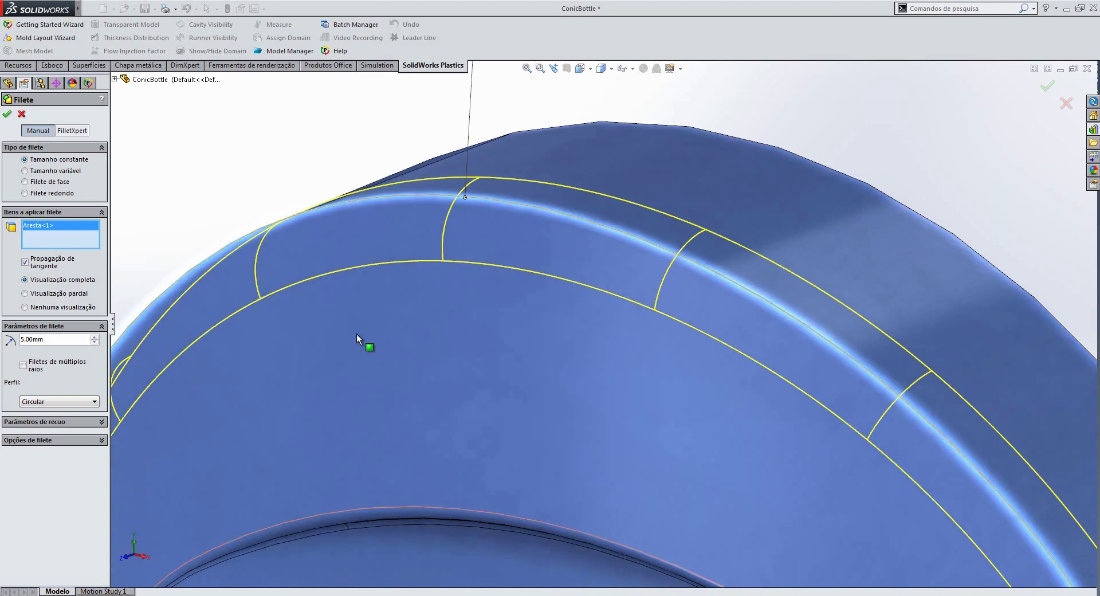
pyautogui.click(88, 401)
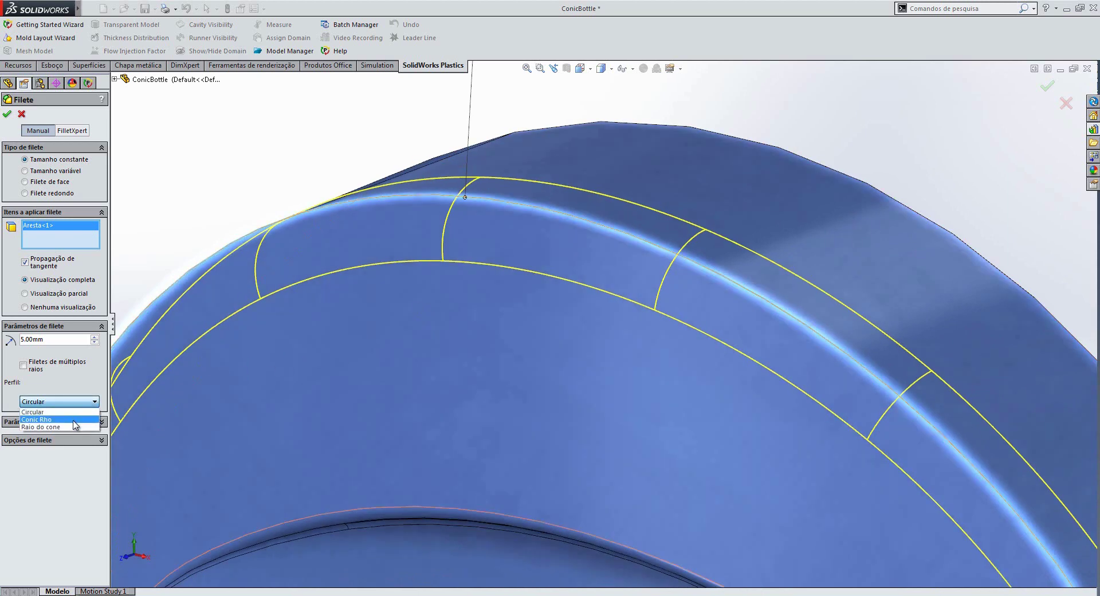
# - Give the top-edge fillet a Conic Rho profile and raise Rho to 0.7
pyautogui.click(73, 420)
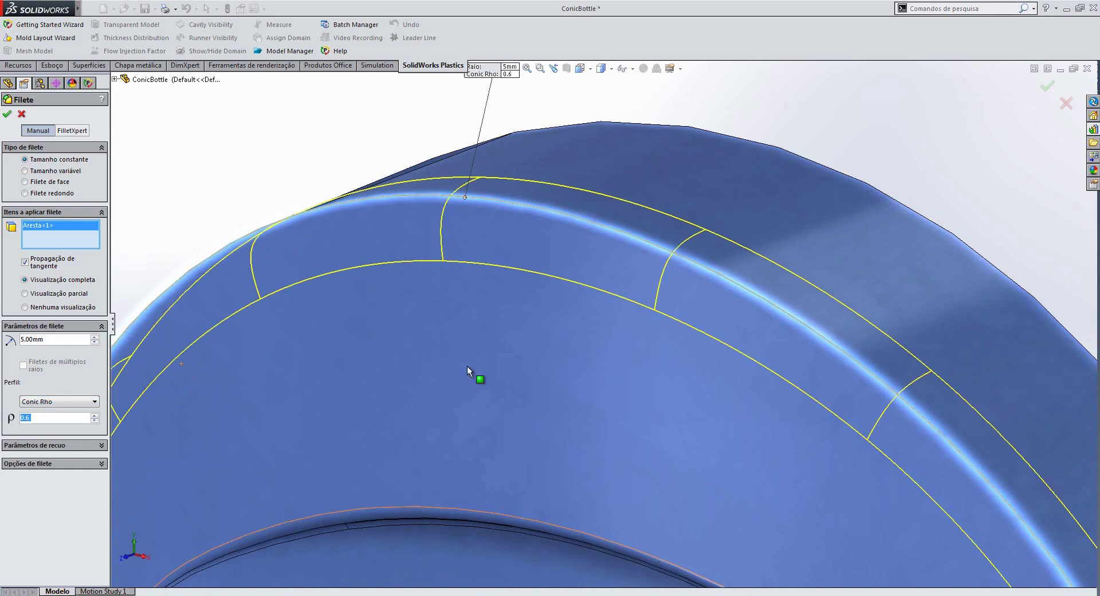
pyautogui.moveTo(466, 366)
pyautogui.mouseDown(button='middle')
pyautogui.moveTo(484, 336)
pyautogui.moveTo(425, 330)
pyautogui.moveTo(467, 336)
pyautogui.mouseUp(button='middle')
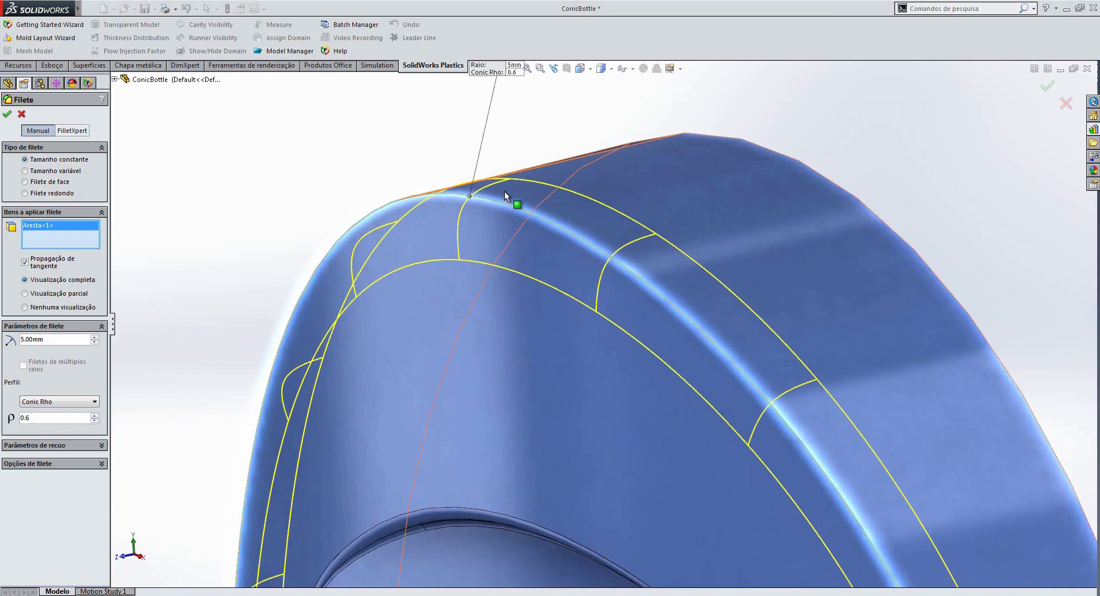
pyautogui.click(94, 417)
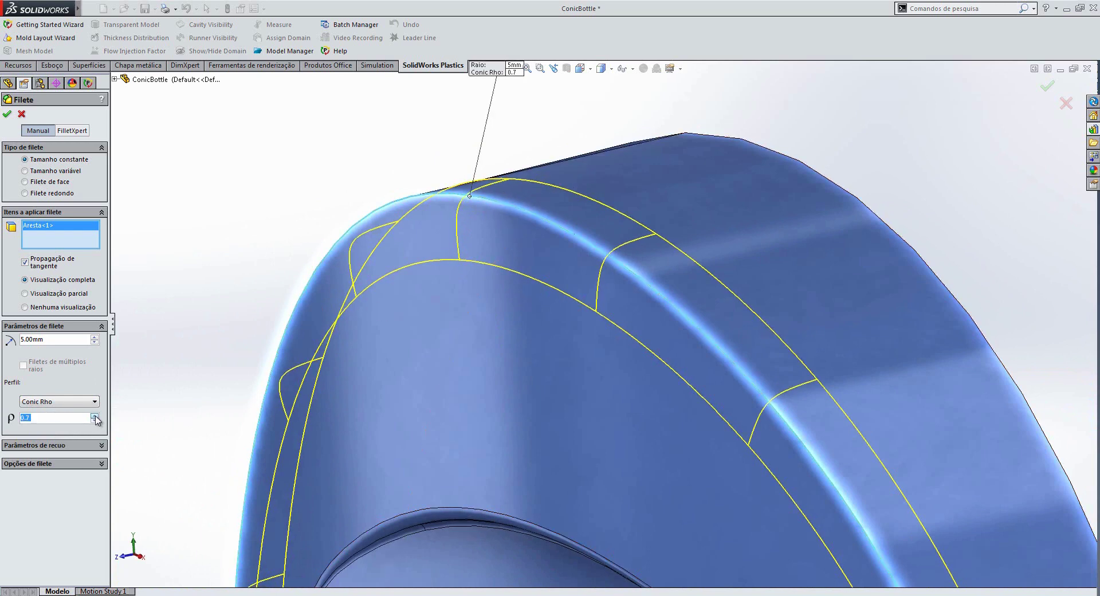
pyautogui.click(94, 416)
# - Try a Conic Radius profile with a 13 mm radius on the top edge
pyautogui.click(88, 403)
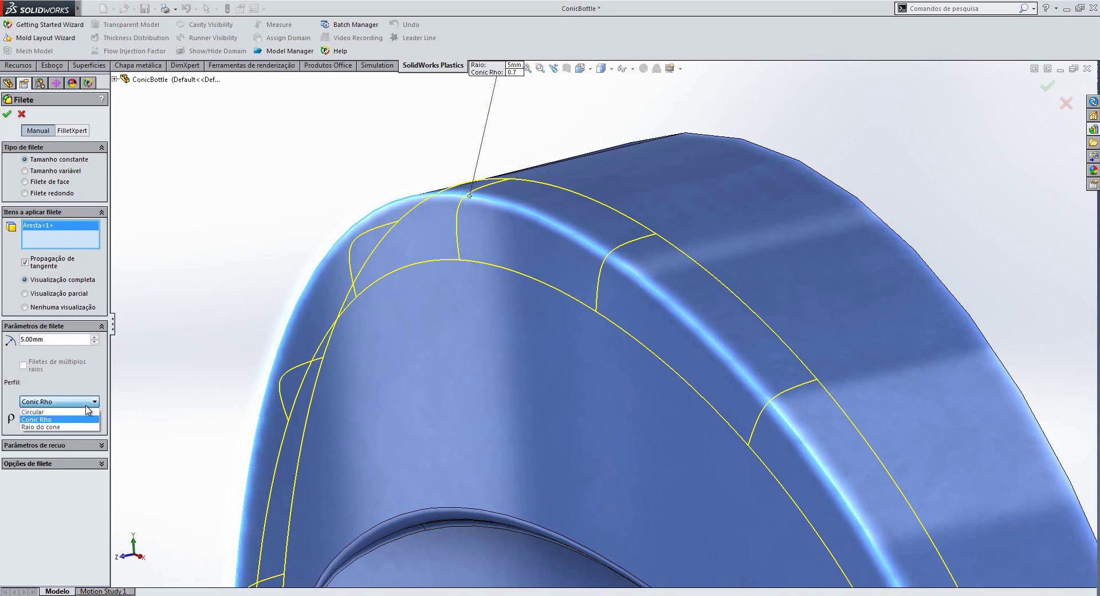
pyautogui.click(79, 427)
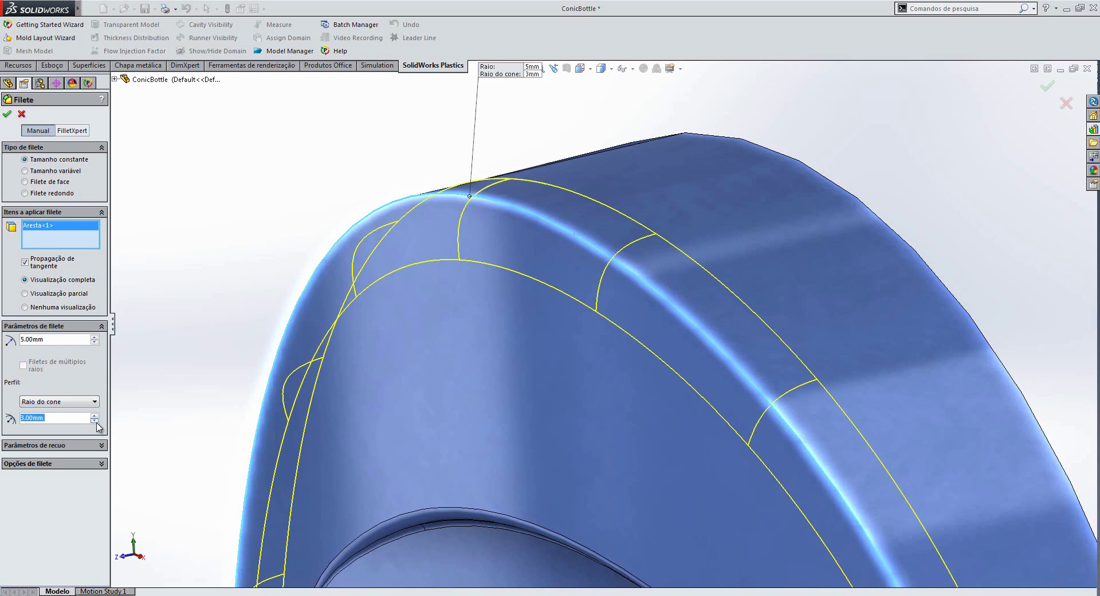
pyautogui.click(95, 416)
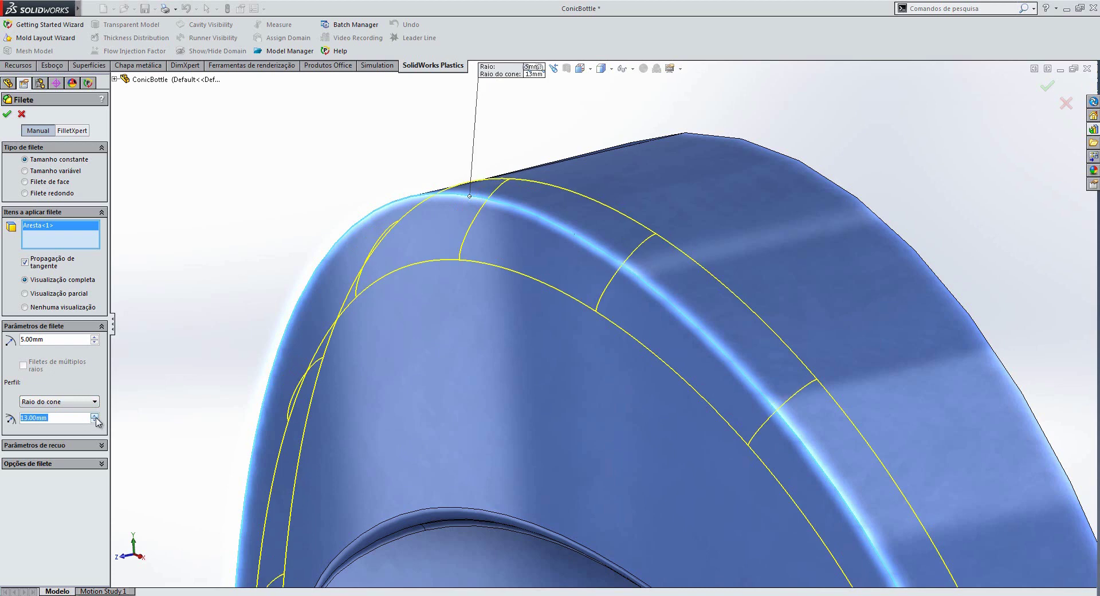
pyautogui.moveTo(194, 333)
pyautogui.mouseDown(button='middle')
pyautogui.moveTo(154, 313)
pyautogui.moveTo(401, 387)
pyautogui.mouseUp(button='middle')
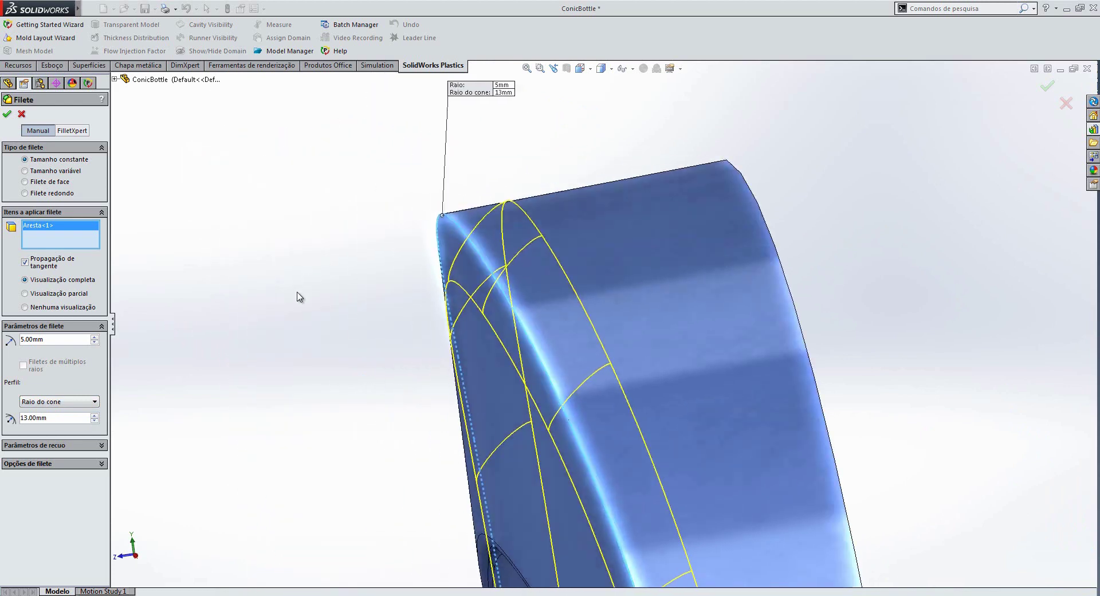
# - Return the profile to Conic Rho and switch the fillet to variable size
pyautogui.click(89, 404)
pyautogui.click(64, 424)
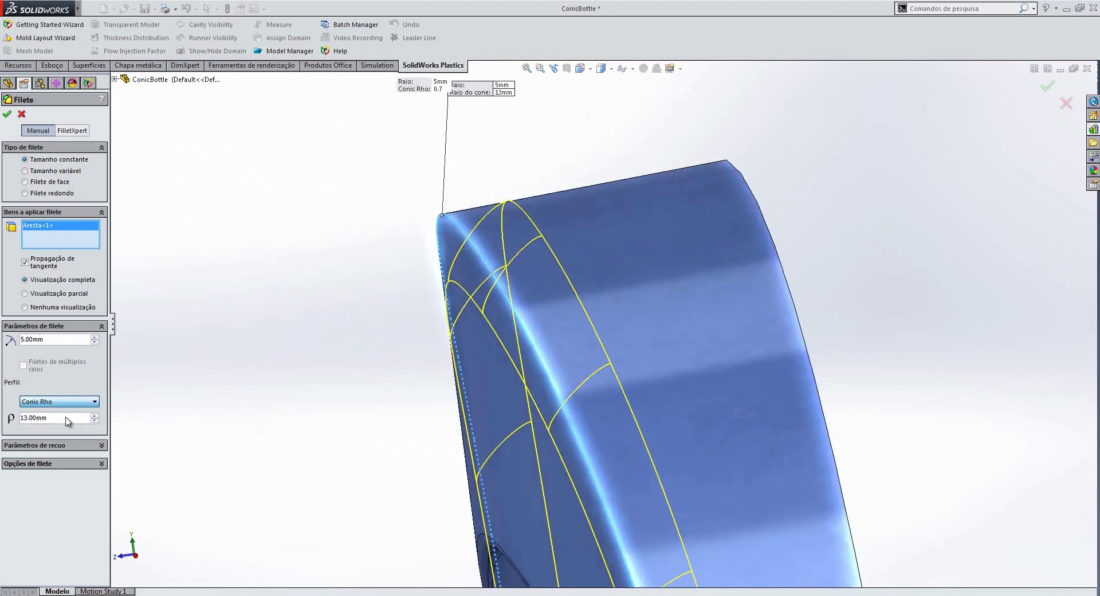
pyautogui.moveTo(243, 376); pyautogui.dragTo(253, 385, button='middle')
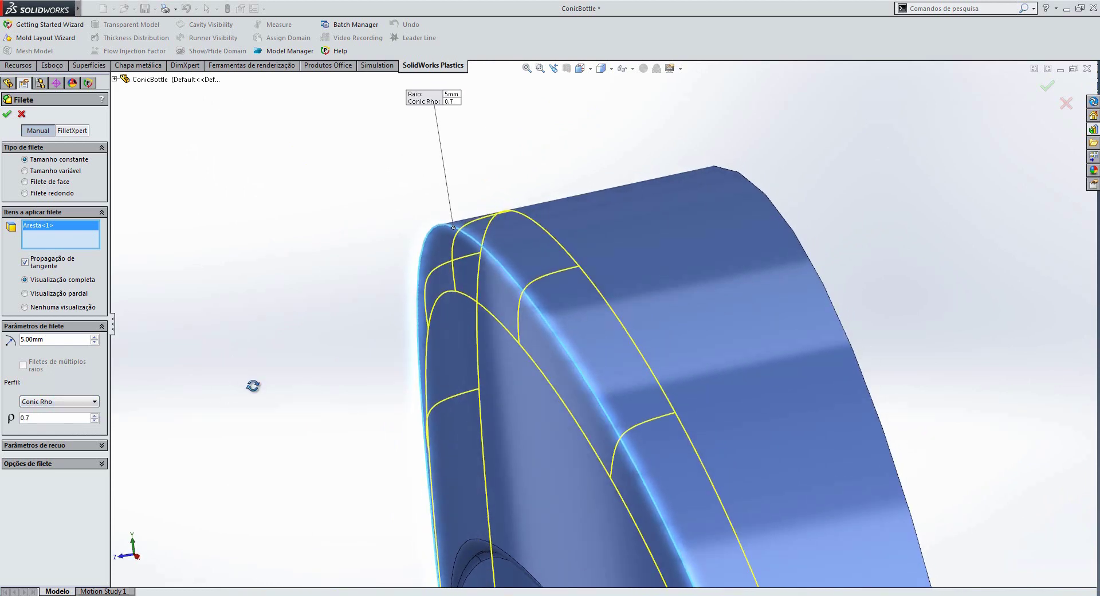
pyautogui.click(41, 172)
# - Add control points at 50% and 75% along the top edge and give every point 5 mm
pyautogui.press('z')
pyautogui.press('z')
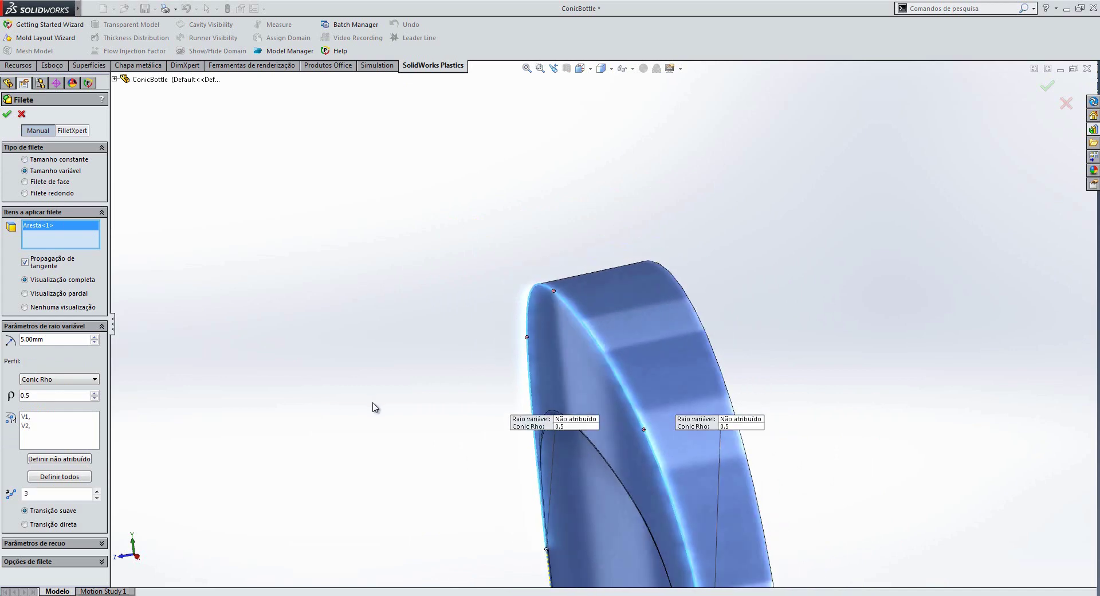
pyautogui.moveTo(374, 407)
pyautogui.mouseDown(button='middle')
pyautogui.moveTo(388, 410)
pyautogui.moveTo(363, 307)
pyautogui.moveTo(397, 311)
pyautogui.moveTo(543, 180)
pyautogui.mouseUp(button='middle')
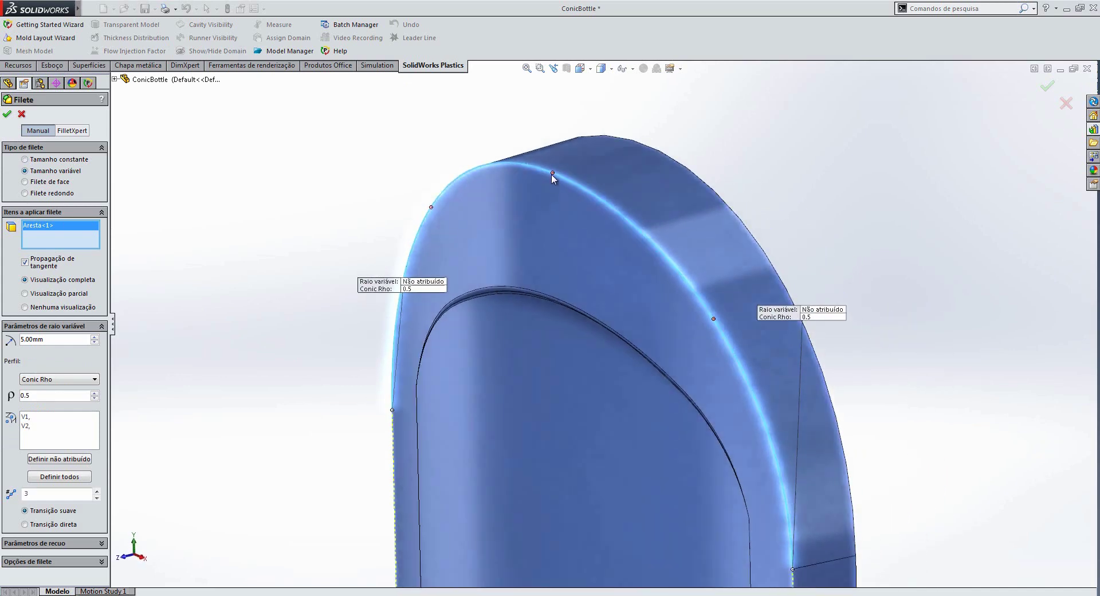
pyautogui.click(552, 173)
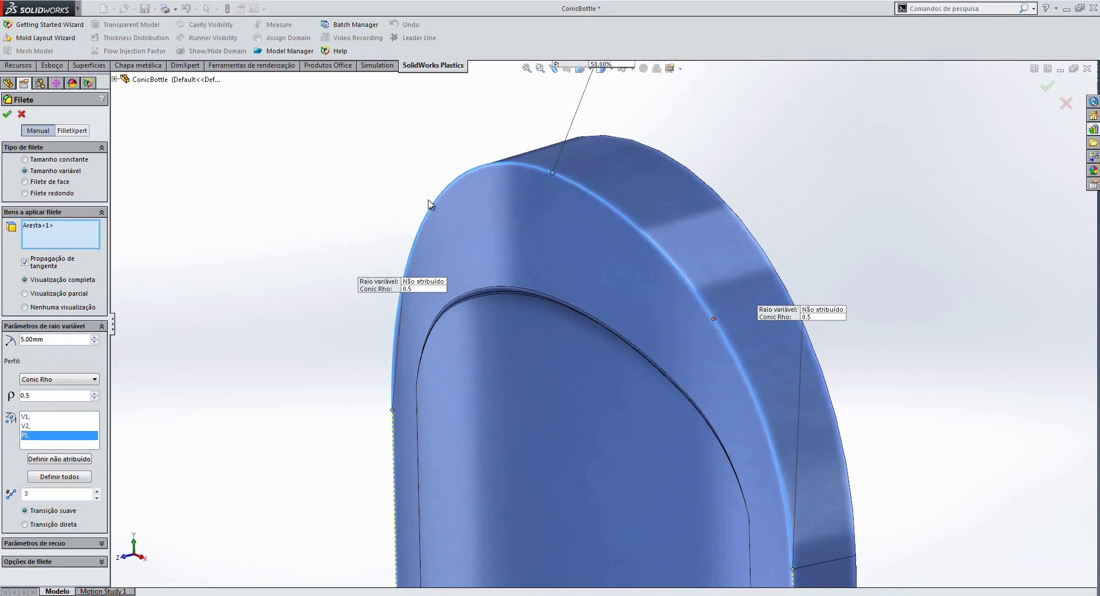
pyautogui.click(431, 208)
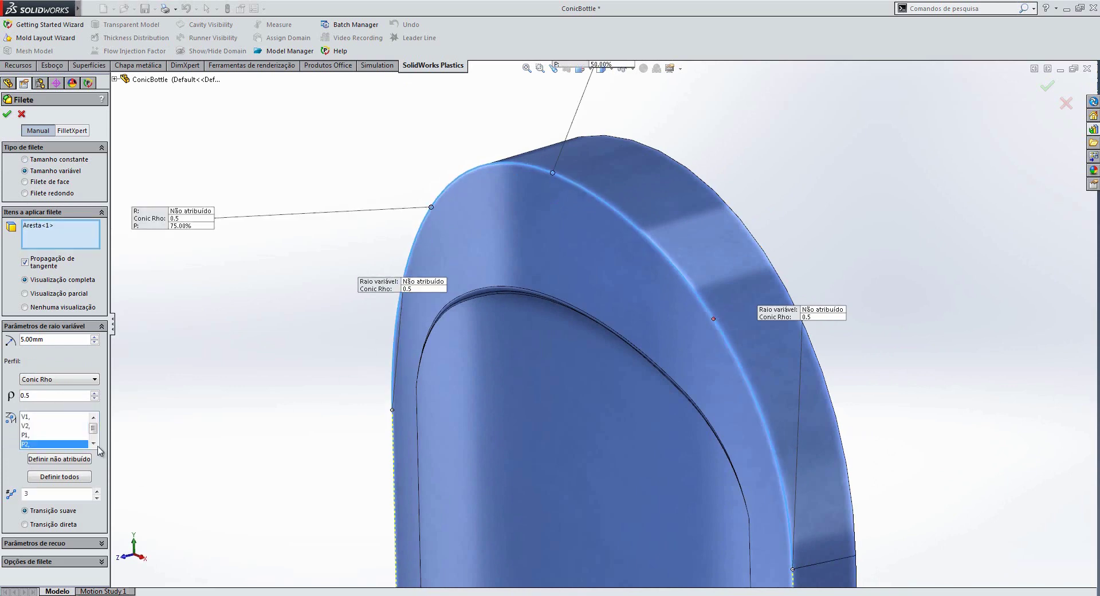
pyautogui.click(82, 482)
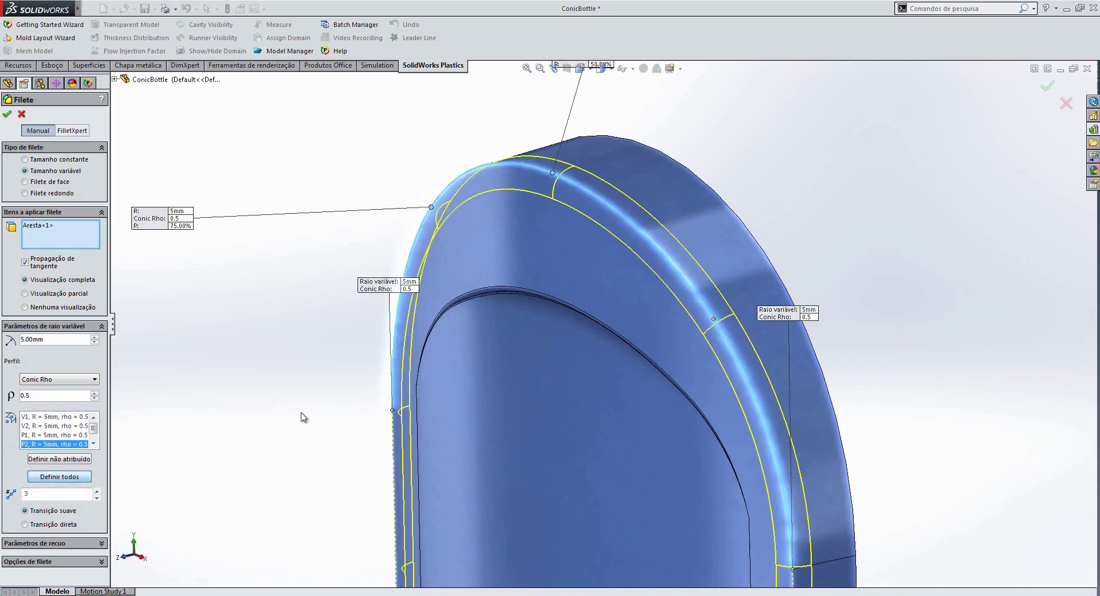
# - Set the 75% point's radius to 10 mm and the halfway point's radius to 2 mm
pyautogui.click(192, 212)
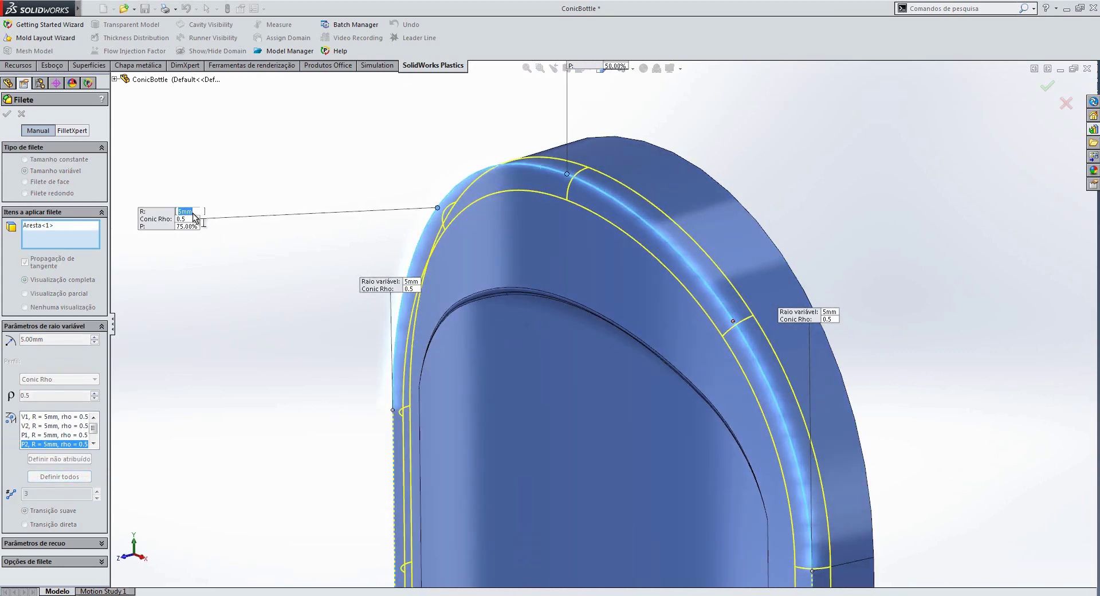
pyautogui.write('10')
pyautogui.press('Tab')
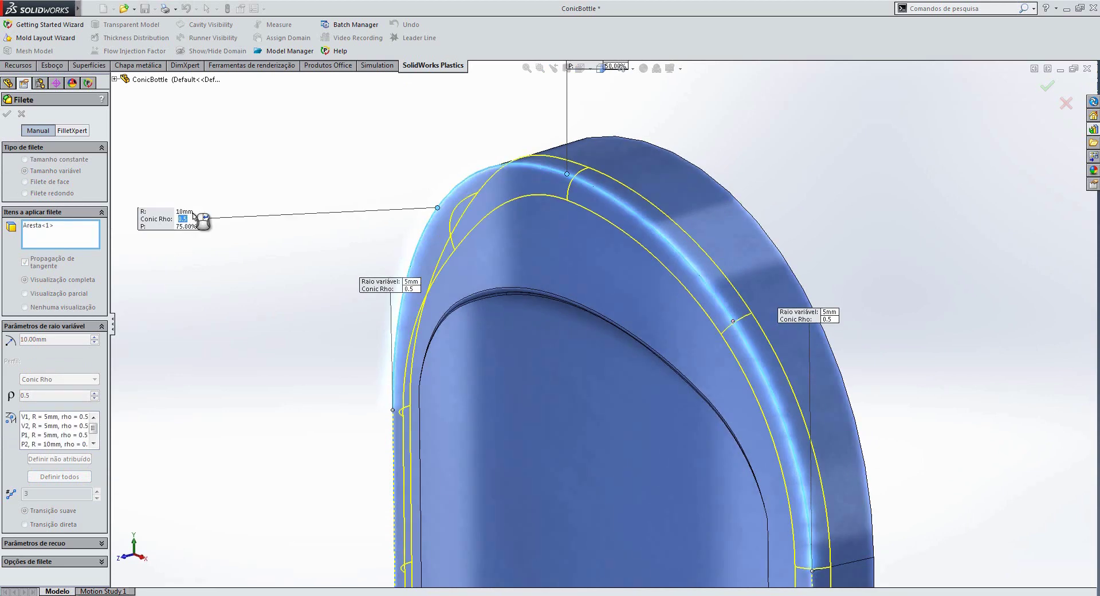
pyautogui.keyDown('ctrl'); pyautogui.moveTo(642, 106); pyautogui.dragTo(617, 184, button='middle'); pyautogui.keyUp('ctrl')
pyautogui.click(597, 130)
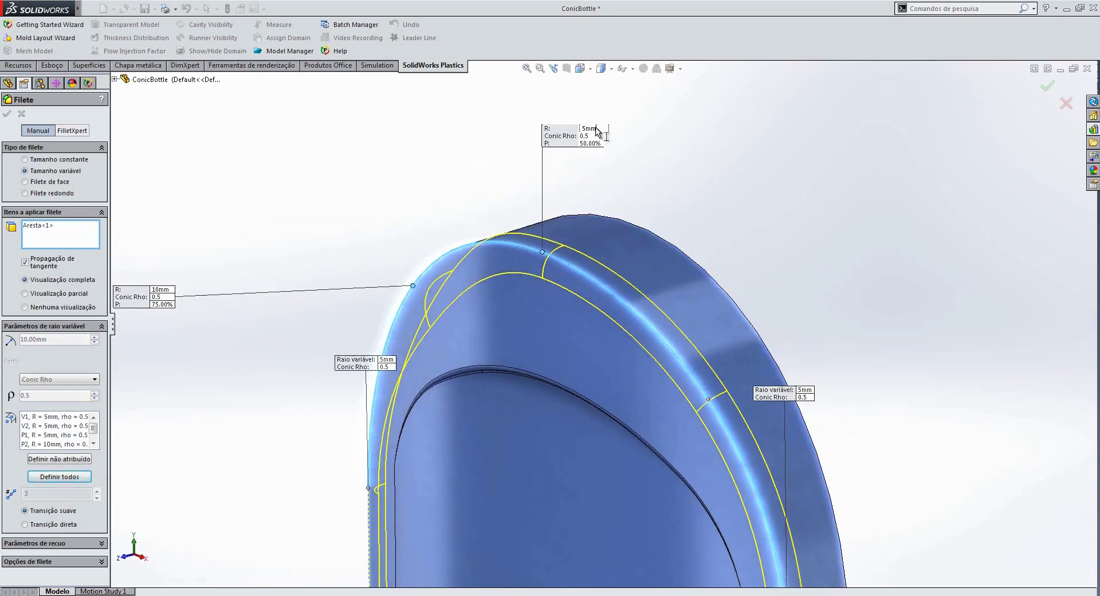
pyautogui.write('2')
pyautogui.press('Return')
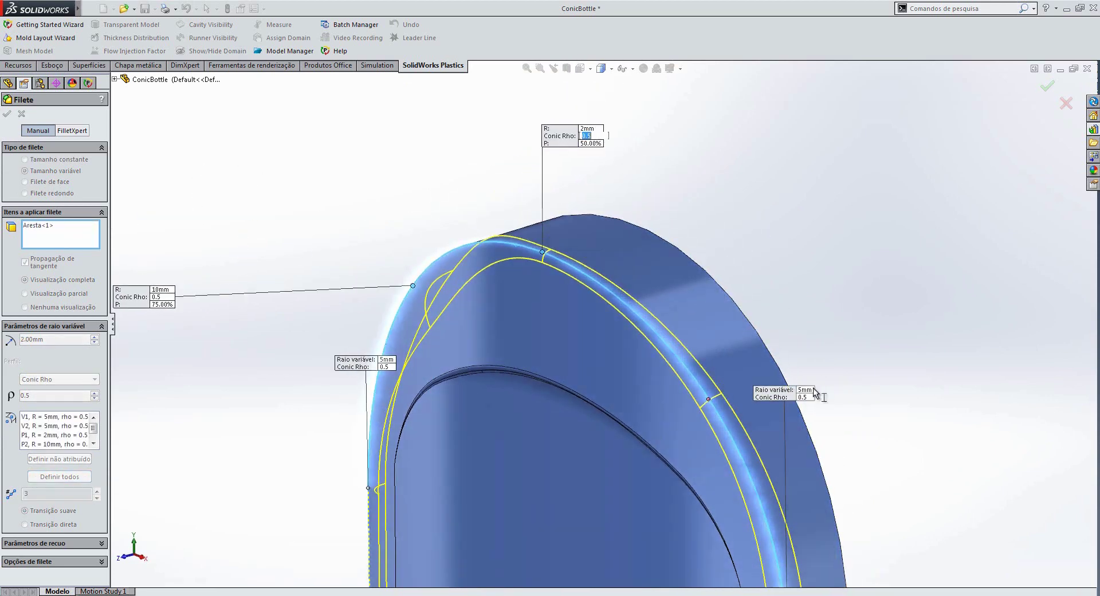
# - Give the right vertex 10 mm with rho 0.5, then apply 10 mm to every point
pyautogui.click(813, 390)
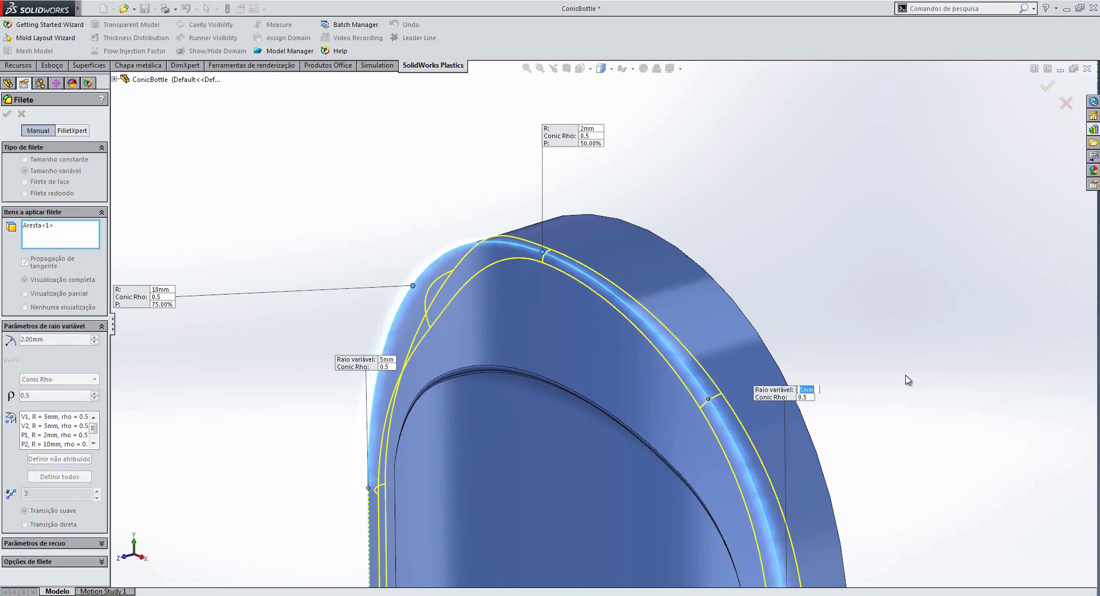
pyautogui.write('10')
pyautogui.press('Tab')
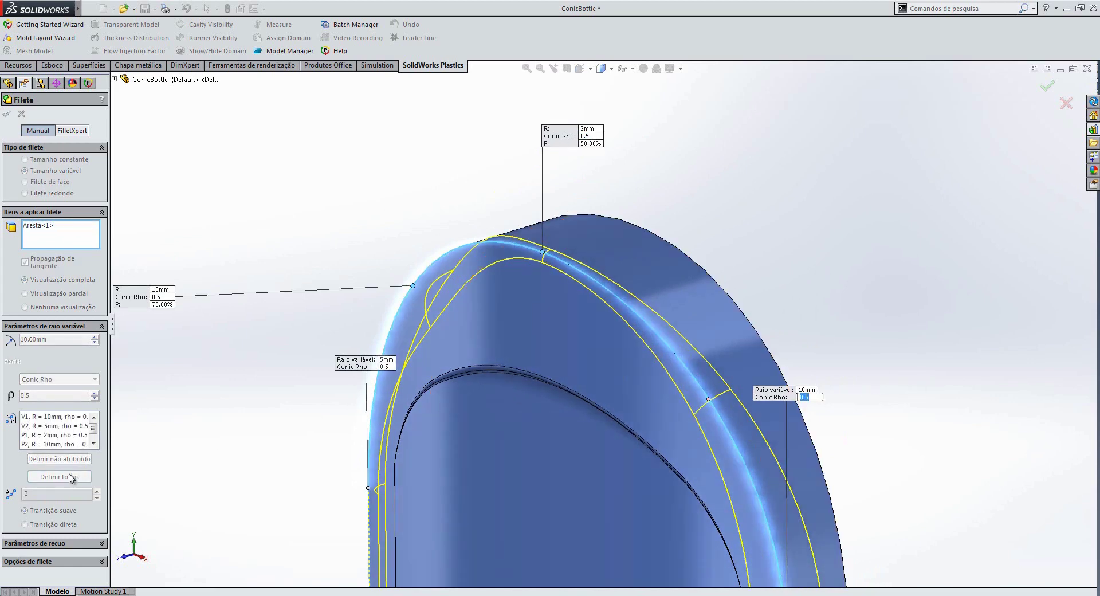
pyautogui.press('Return')
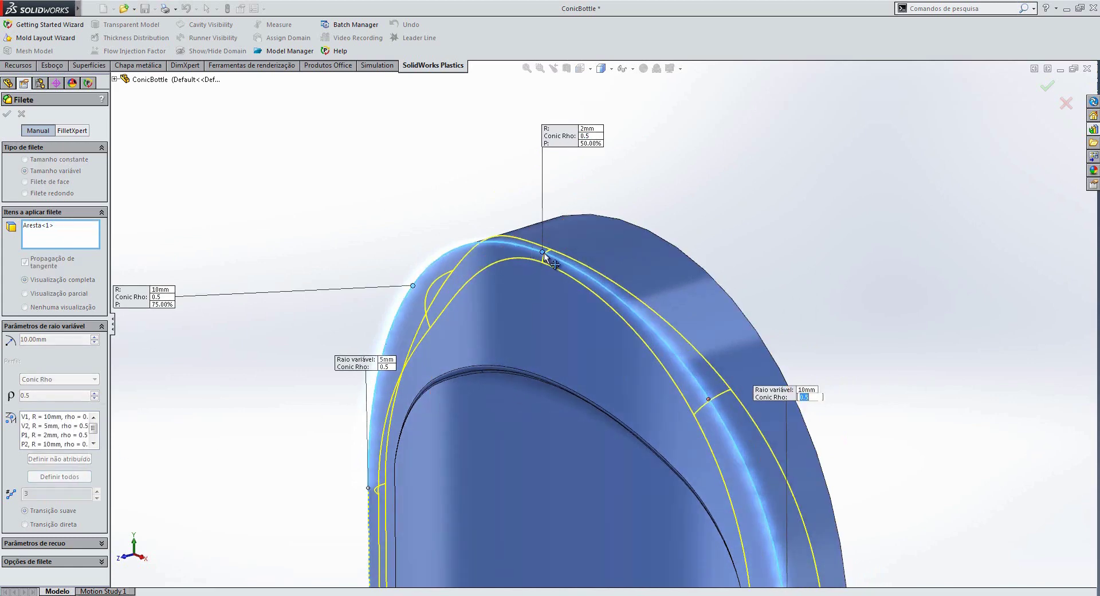
pyautogui.click(86, 477)
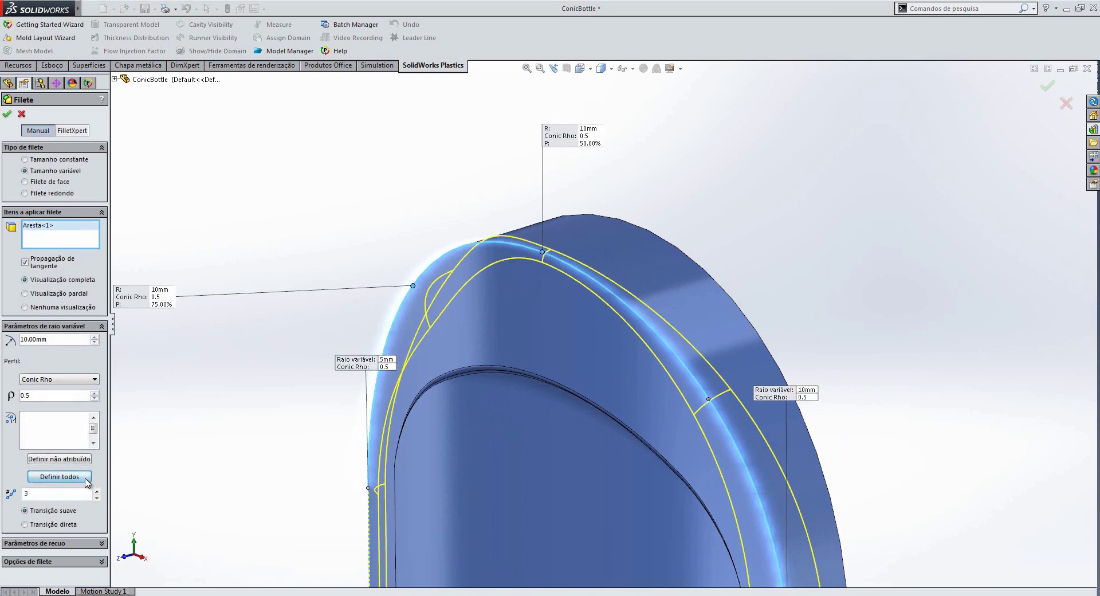
# - Accept the variable-size conic fillet on the top edge as Filete variável1
pyautogui.scroll(3, 418, 275)
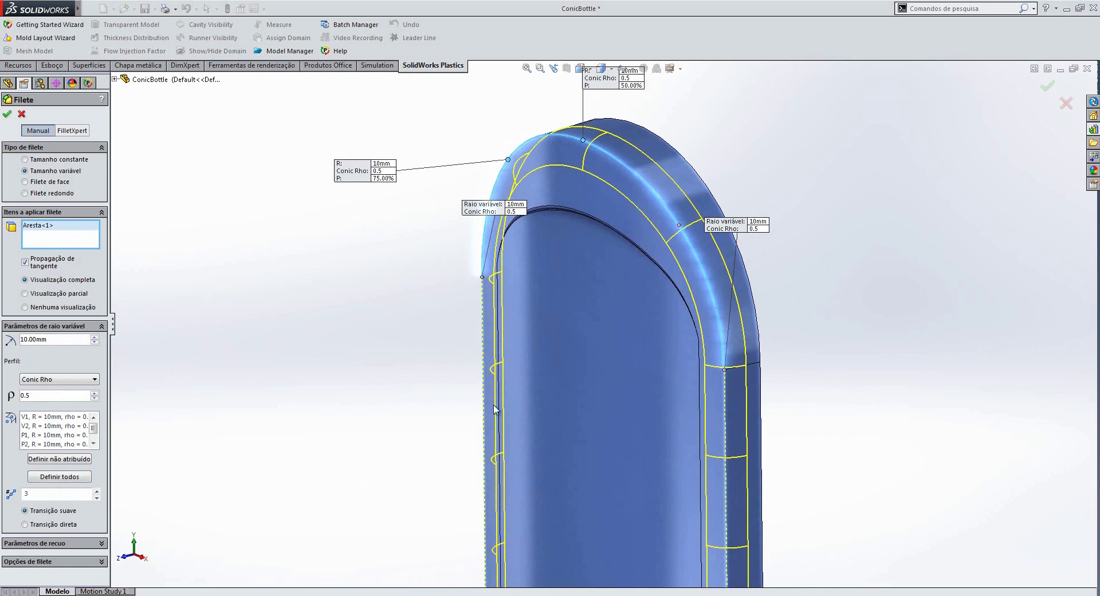
pyautogui.moveTo(473, 369); pyautogui.dragTo(439, 340, button='middle')
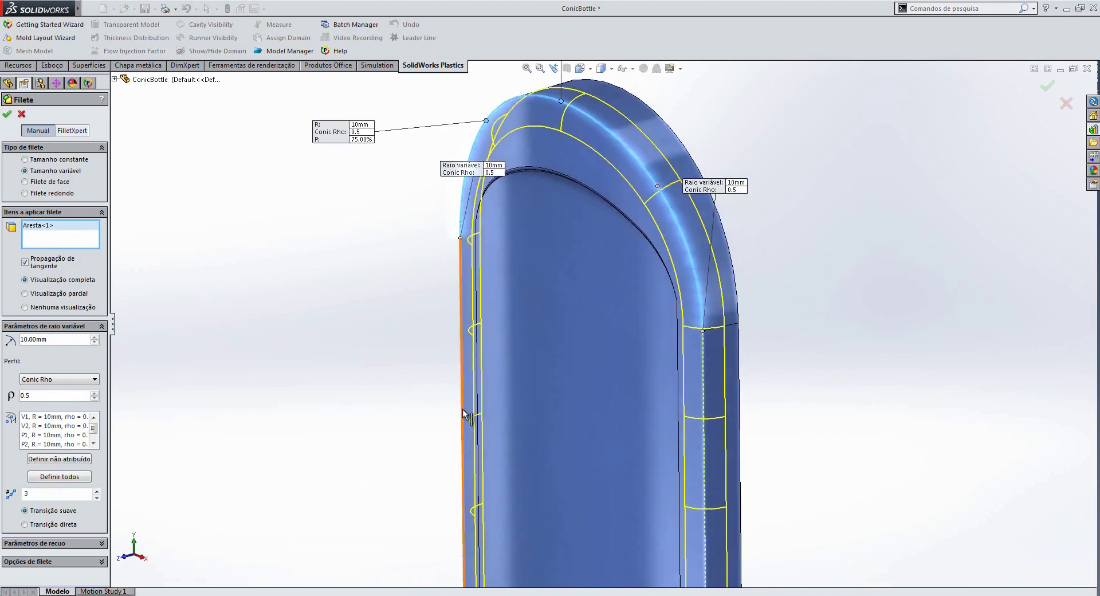
pyautogui.rightClick(439, 335)
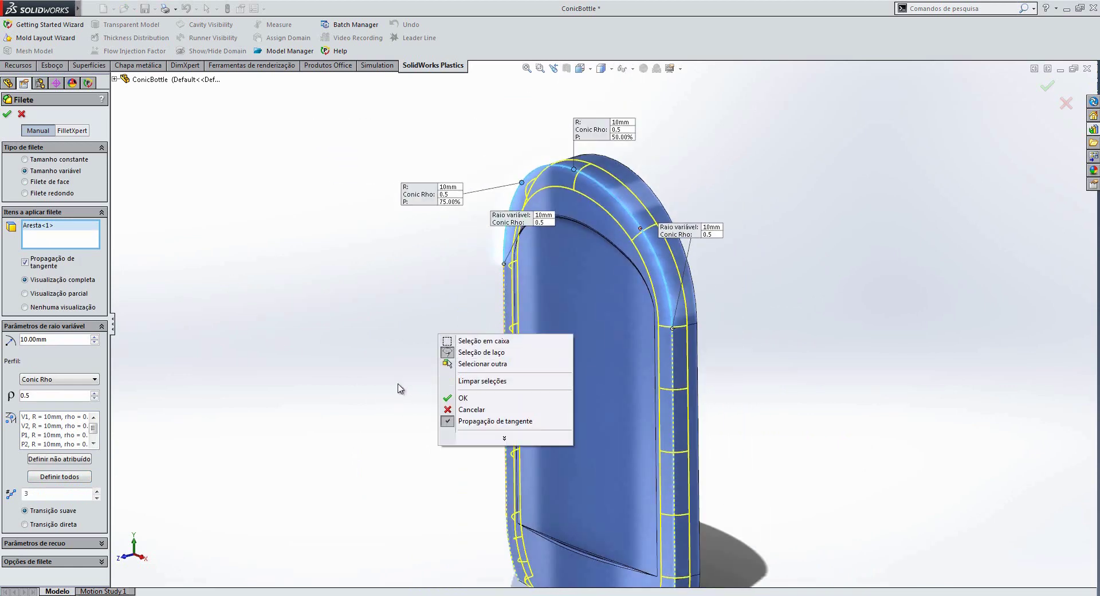
pyautogui.click(449, 396)
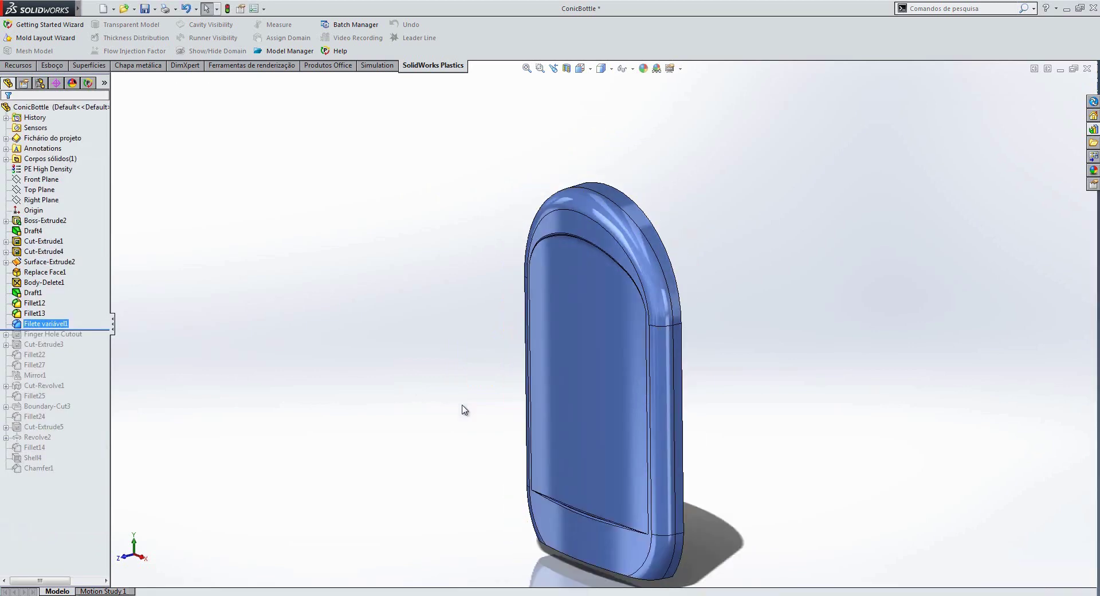
# - Orbit to the bottle's bottom end and start a constant-size fillet on its curved edge
pyautogui.keyDown('ctrl'); pyautogui.moveTo(464, 409); pyautogui.dragTo(422, 387, button='middle'); pyautogui.keyUp('ctrl')
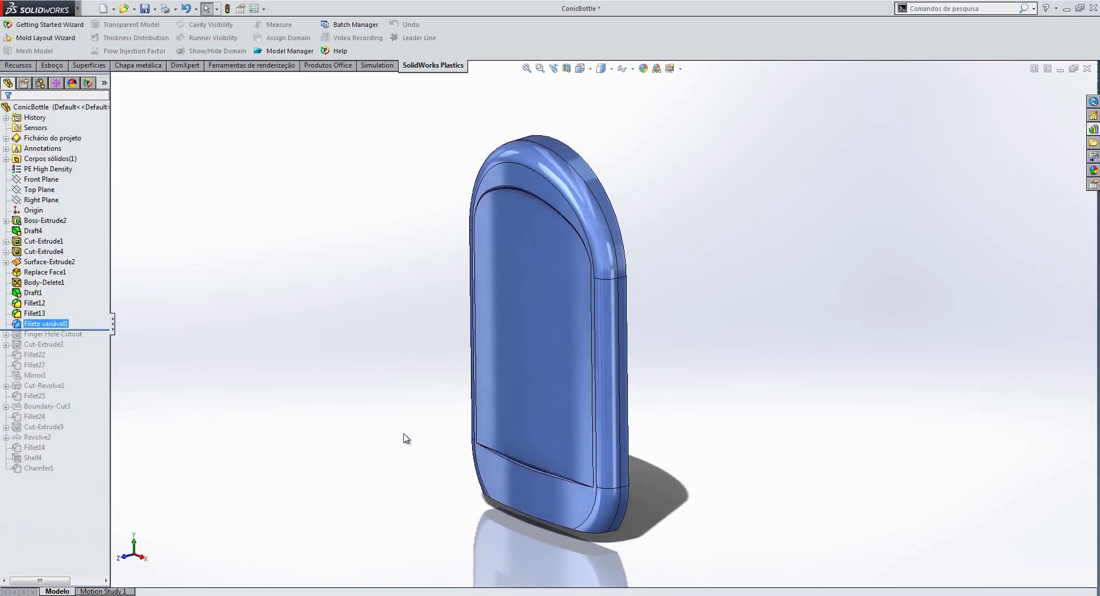
pyautogui.moveTo(494, 468); pyautogui.dragTo(580, 201, button='middle')
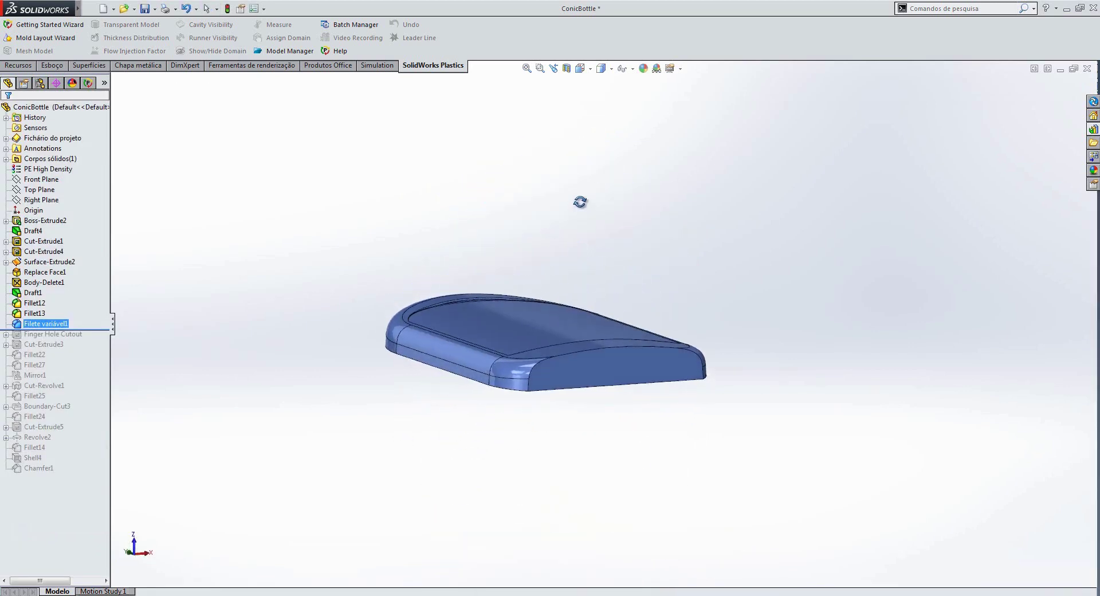
pyautogui.scroll(-3, 584, 382)
pyautogui.scroll(-2, 583, 383)
pyautogui.moveTo(612, 304); pyautogui.dragTo(626, 462, button='middle')
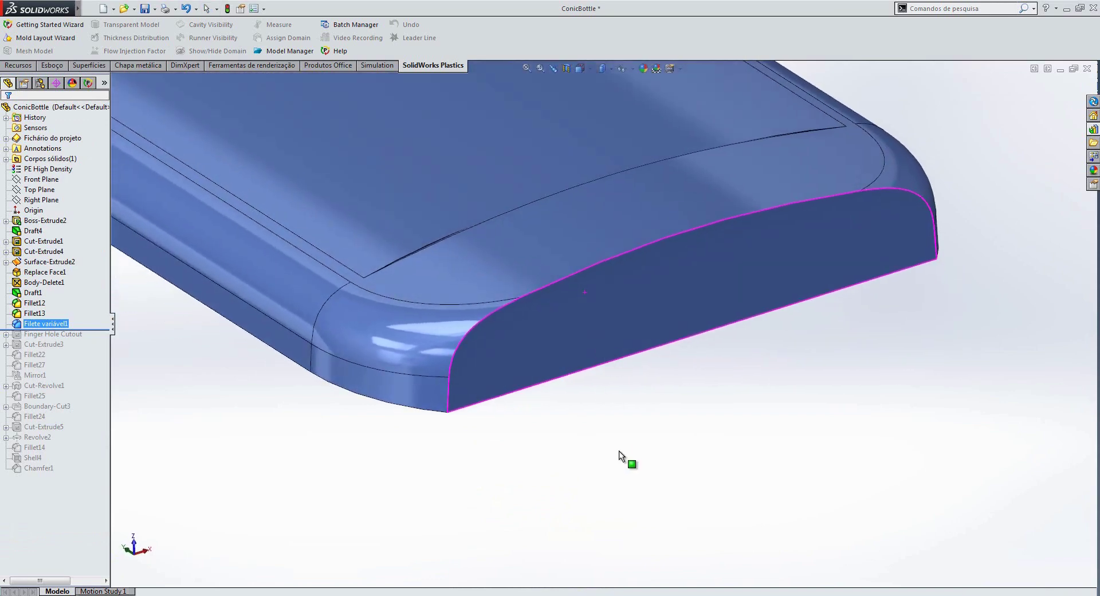
pyautogui.press('s')
pyautogui.click(695, 460)
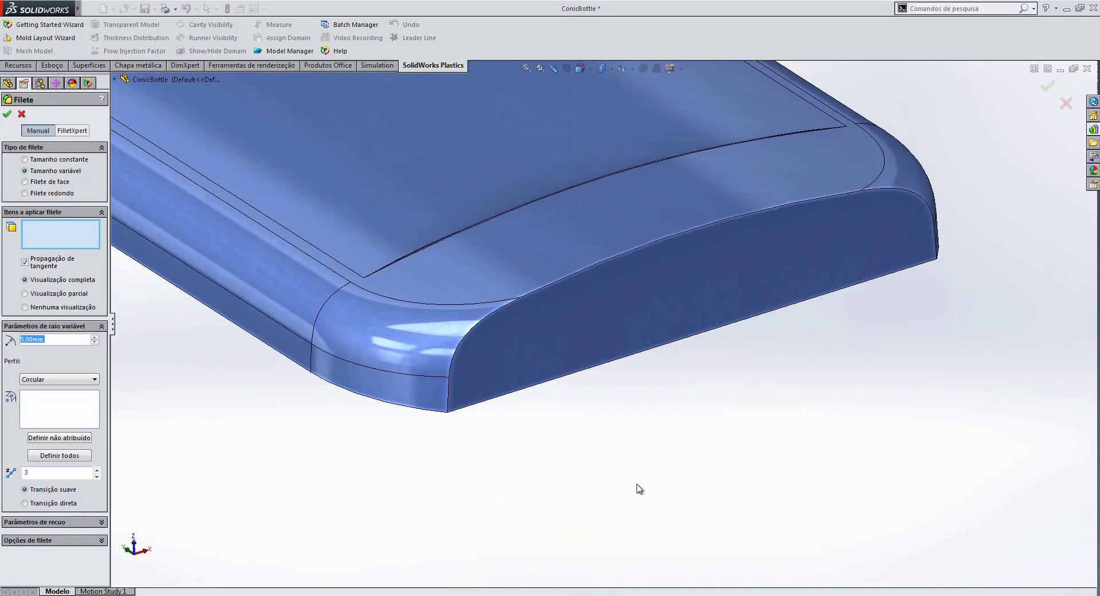
pyautogui.click(57, 160)
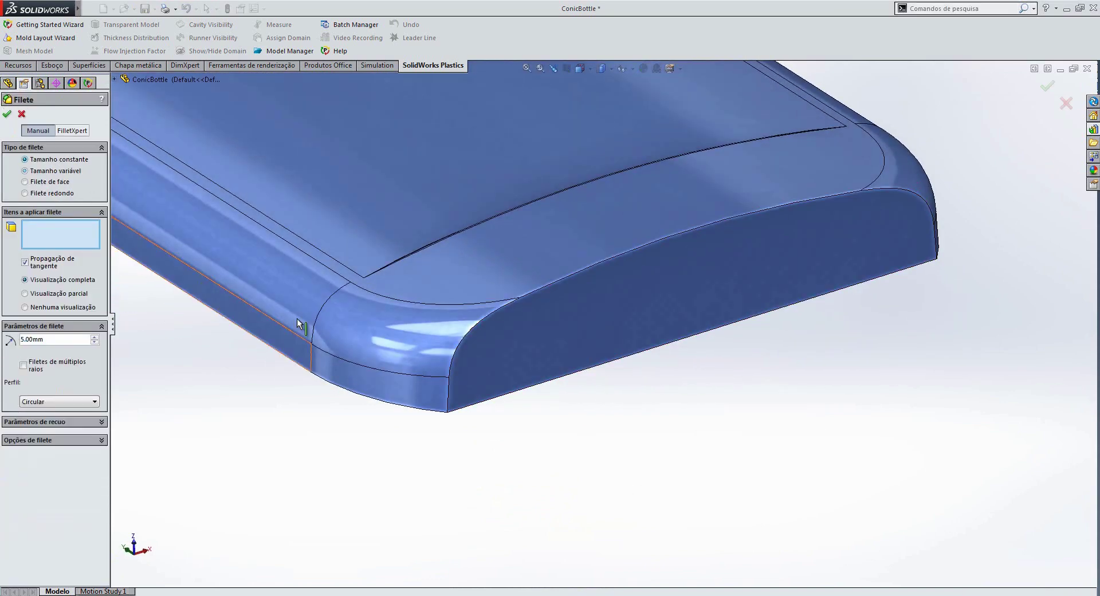
pyautogui.click(463, 344)
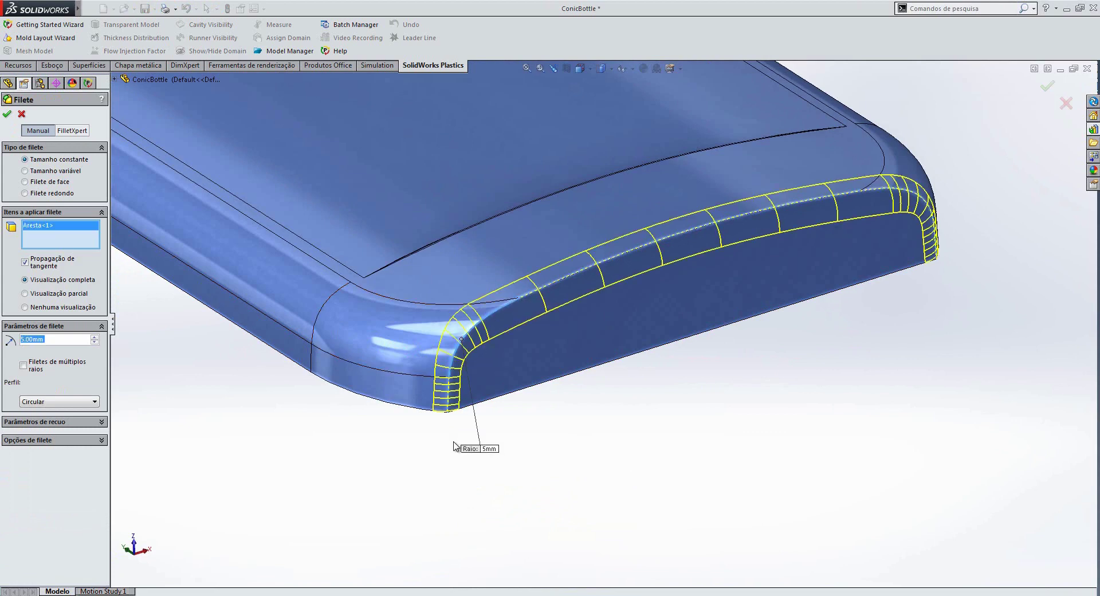
# - Create Filete1, a 5 mm chord-width face fillet between the large flat face and the bottom end face
pyautogui.click(55, 182)
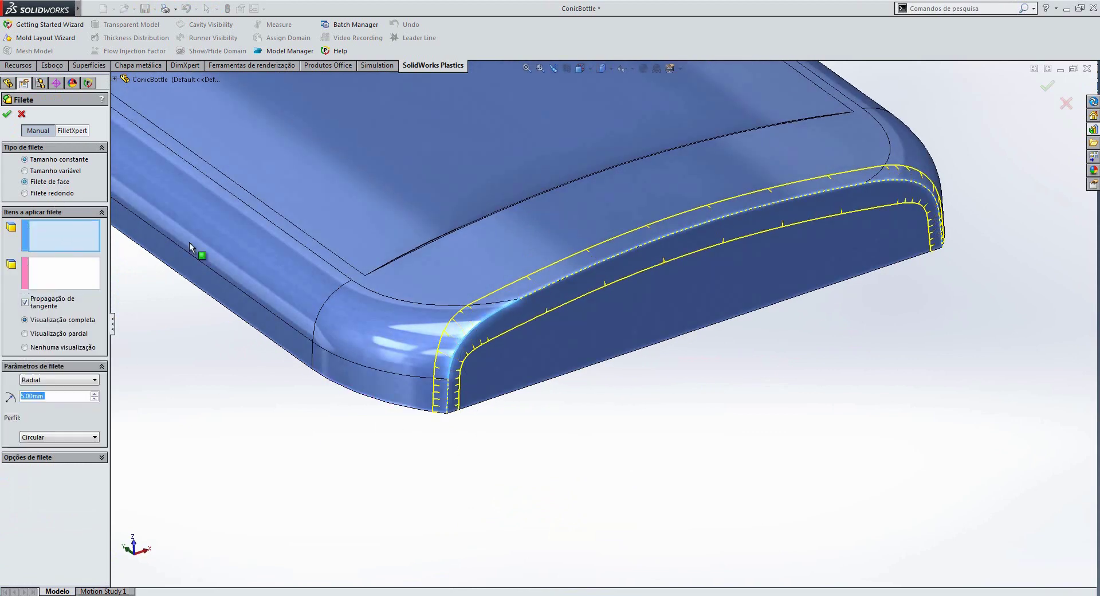
pyautogui.click(503, 246)
pyautogui.click(70, 269)
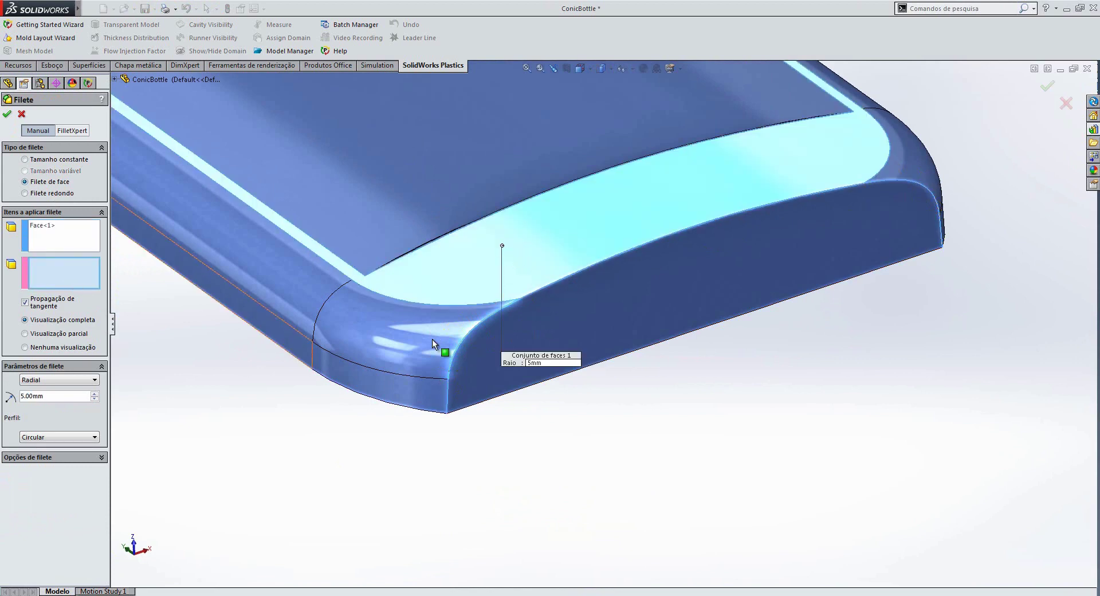
pyautogui.click(590, 324)
pyautogui.moveTo(590, 423); pyautogui.dragTo(533, 422, button='middle')
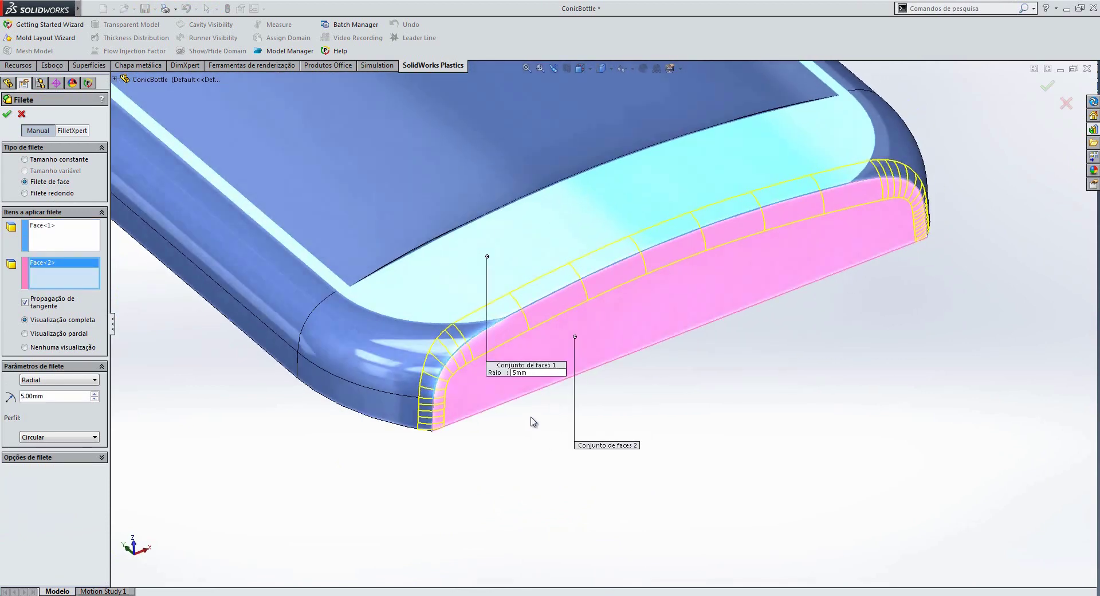
pyautogui.moveTo(492, 371); pyautogui.dragTo(311, 236)
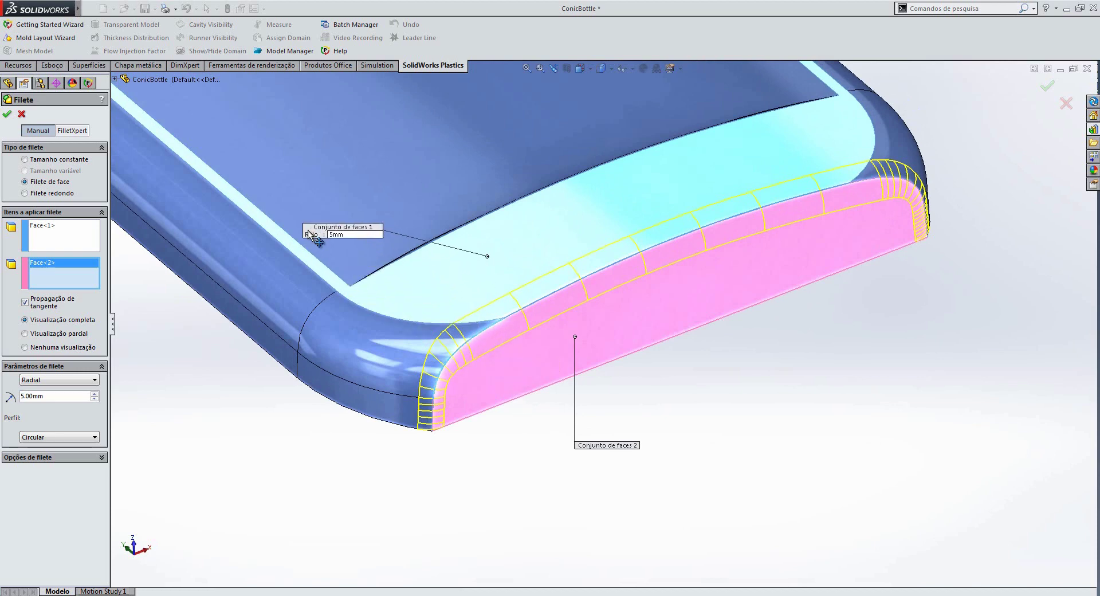
pyautogui.click(88, 381)
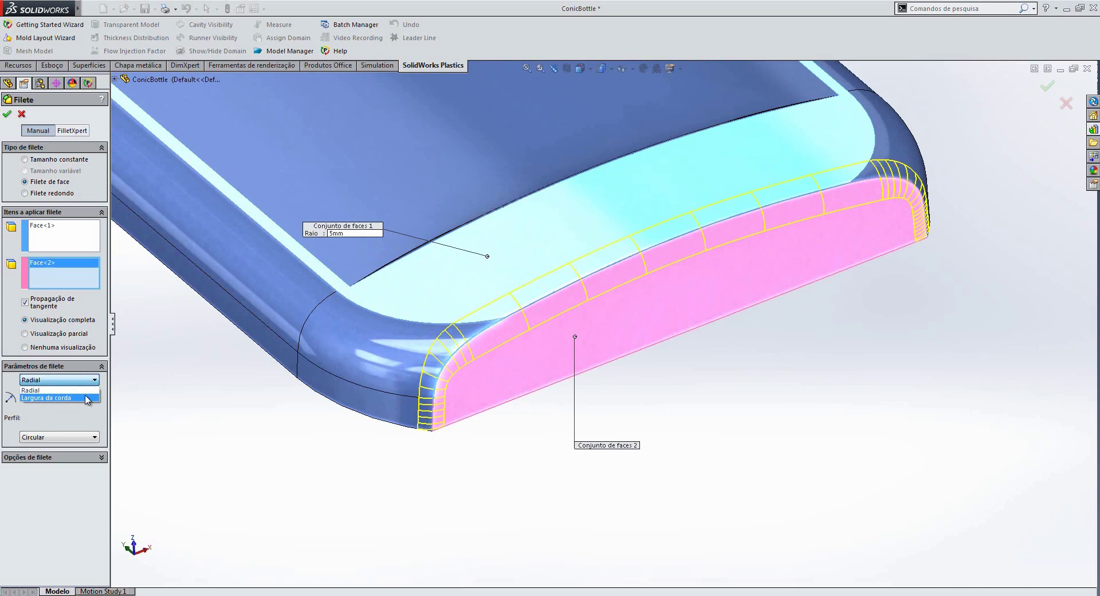
pyautogui.click(87, 398)
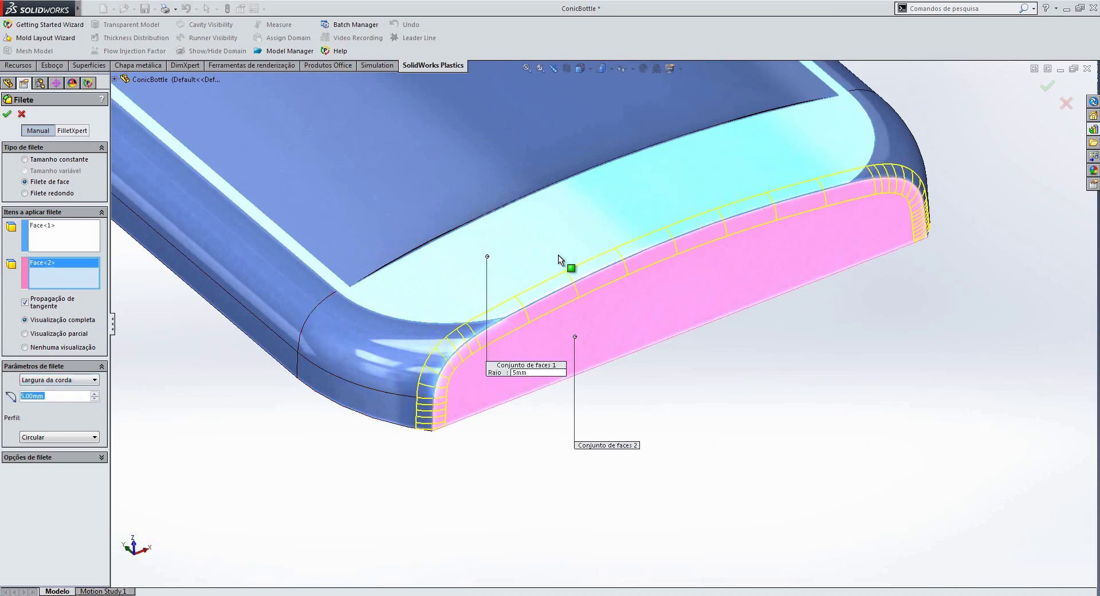
pyautogui.click(7, 115)
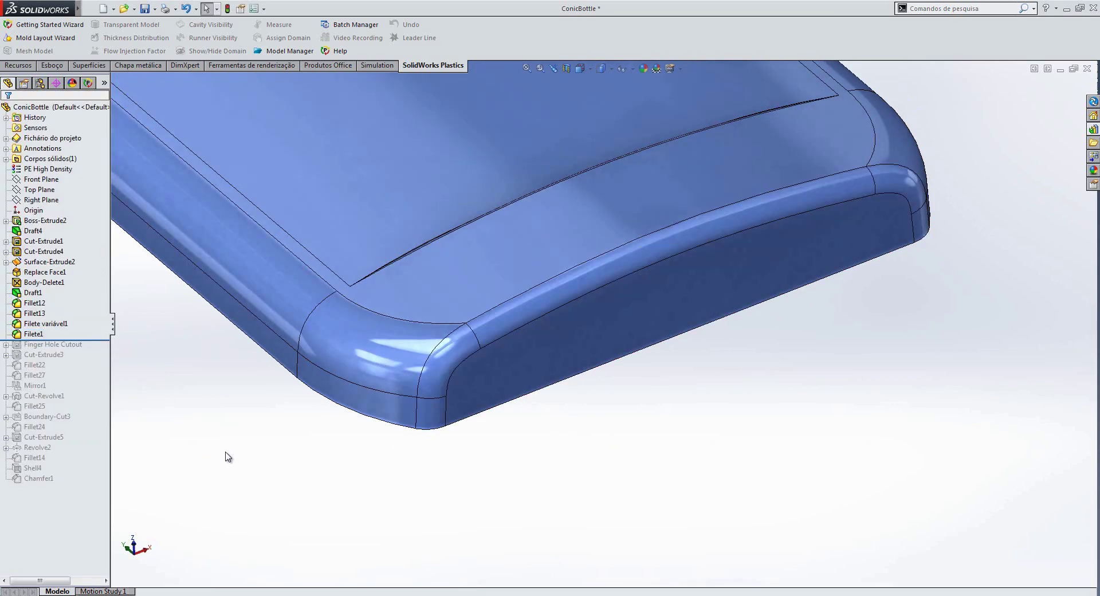
# - Switch to isometric view, roll the history to the end of the tree, and zoom to the neck
pyautogui.hotkey('ctrl', '7')
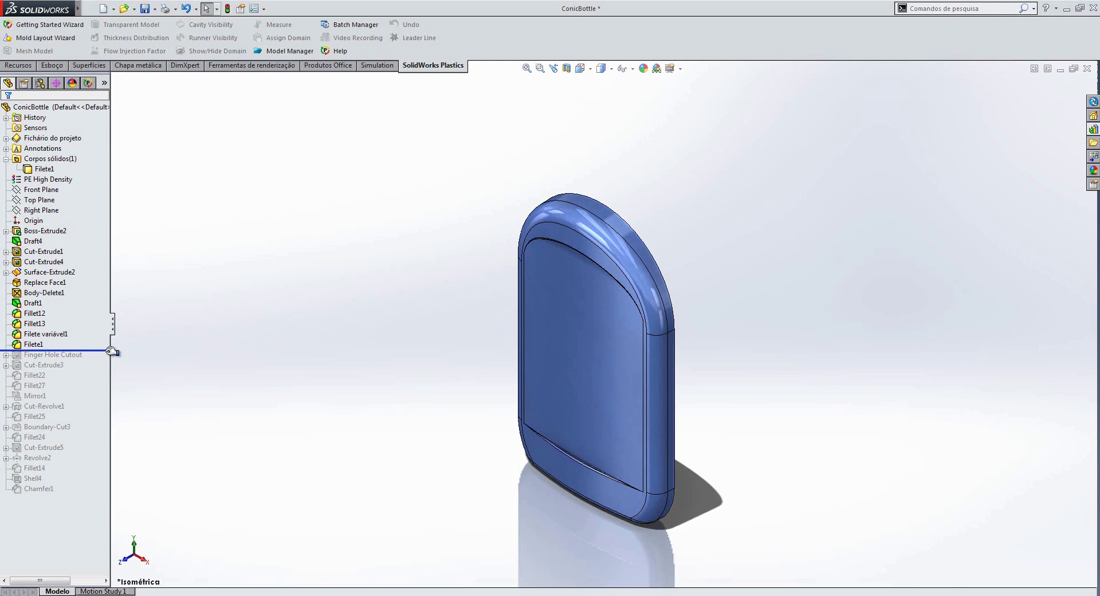
pyautogui.moveTo(111, 350); pyautogui.dragTo(92, 507)
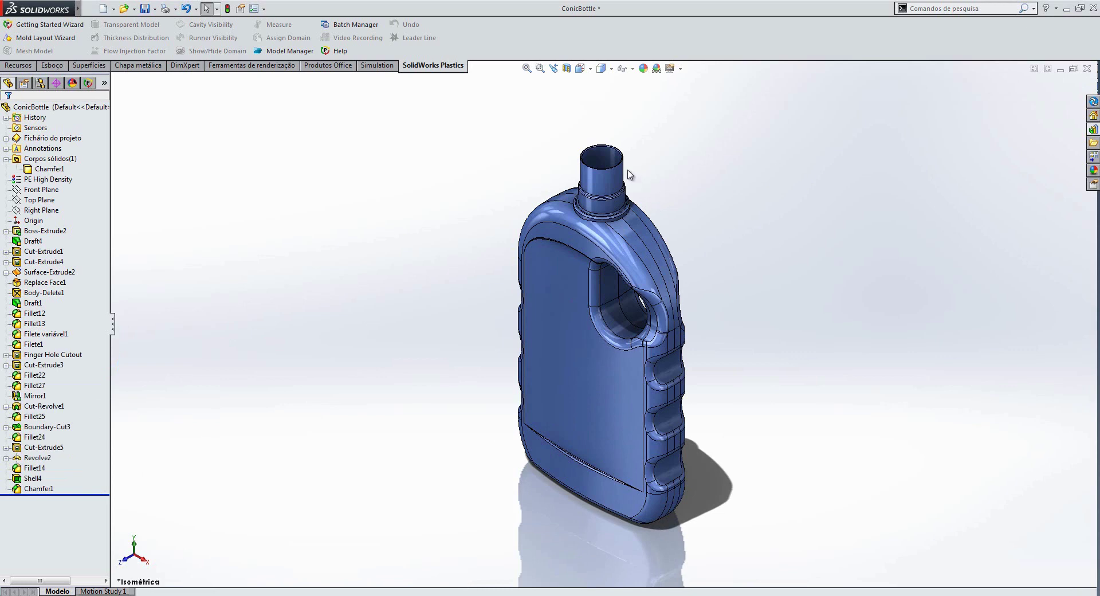
pyautogui.scroll(-5, 631, 172)
pyautogui.scroll(-5, 614, 203)
pyautogui.scroll(5, 833, 258)
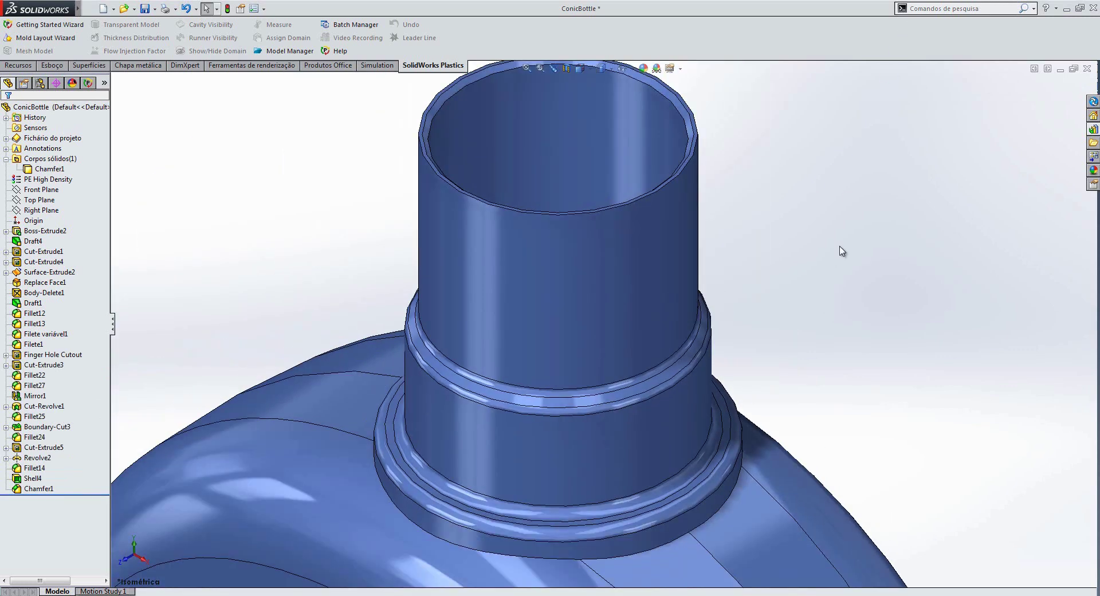
pyautogui.write('ss')
pyautogui.click(901, 251)
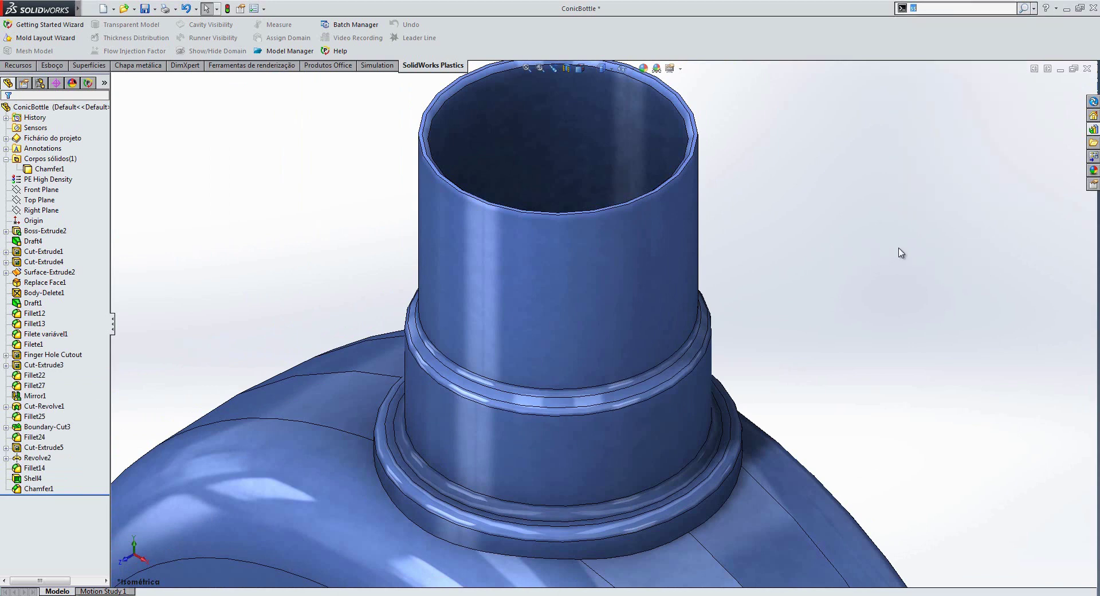
# - Start a face fillet on the neck with only the neck ring face as Face<1>
pyautogui.press('s')
pyautogui.click(974, 258)
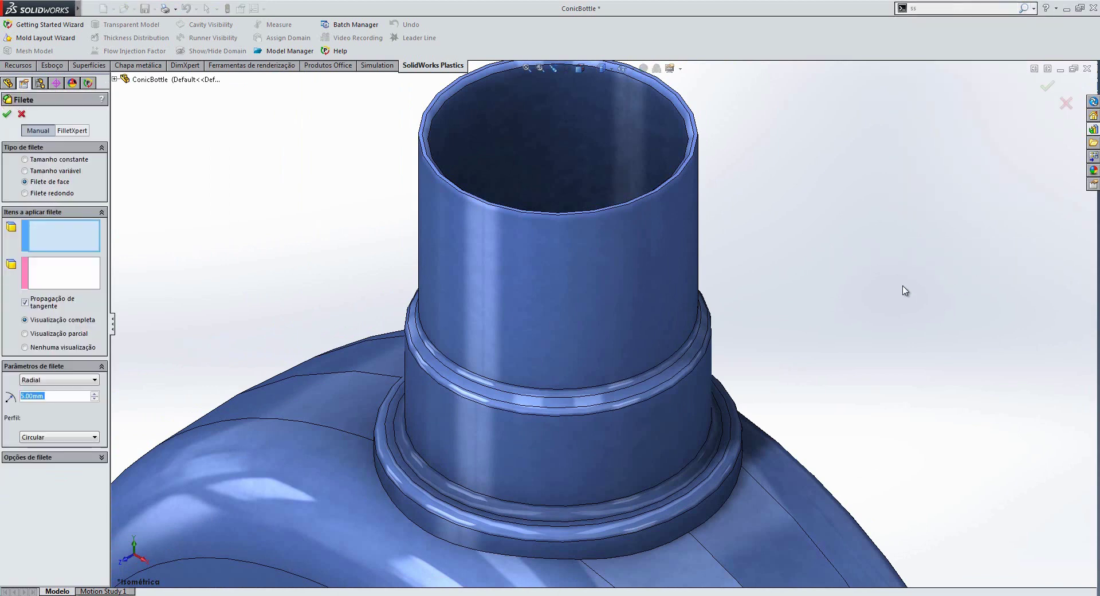
pyautogui.click(425, 364)
pyautogui.click(442, 325)
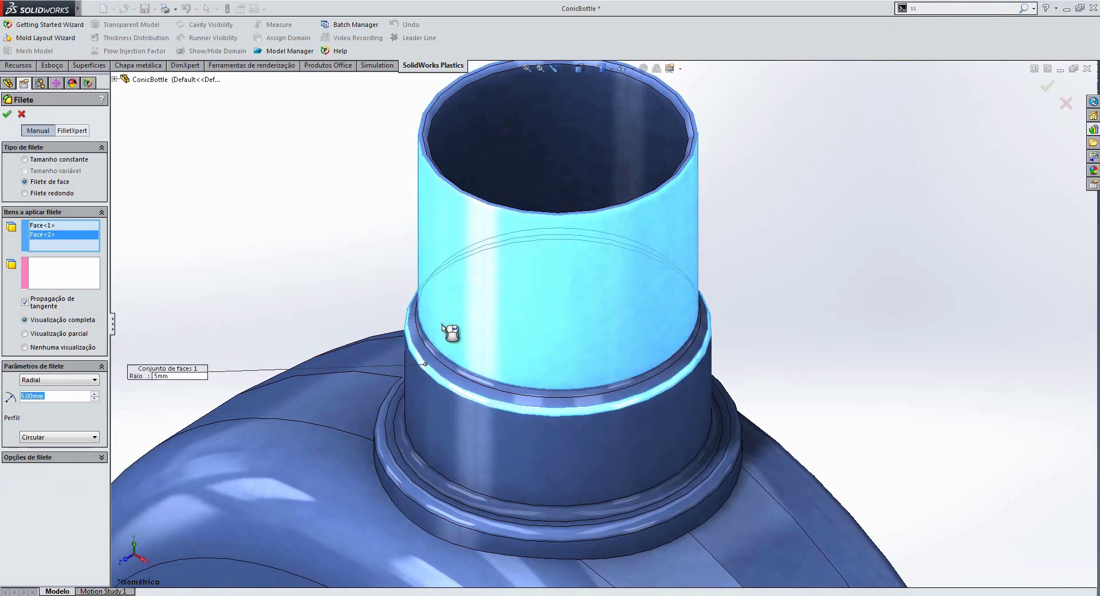
pyautogui.rightClick(62, 233)
pyautogui.click(80, 251)
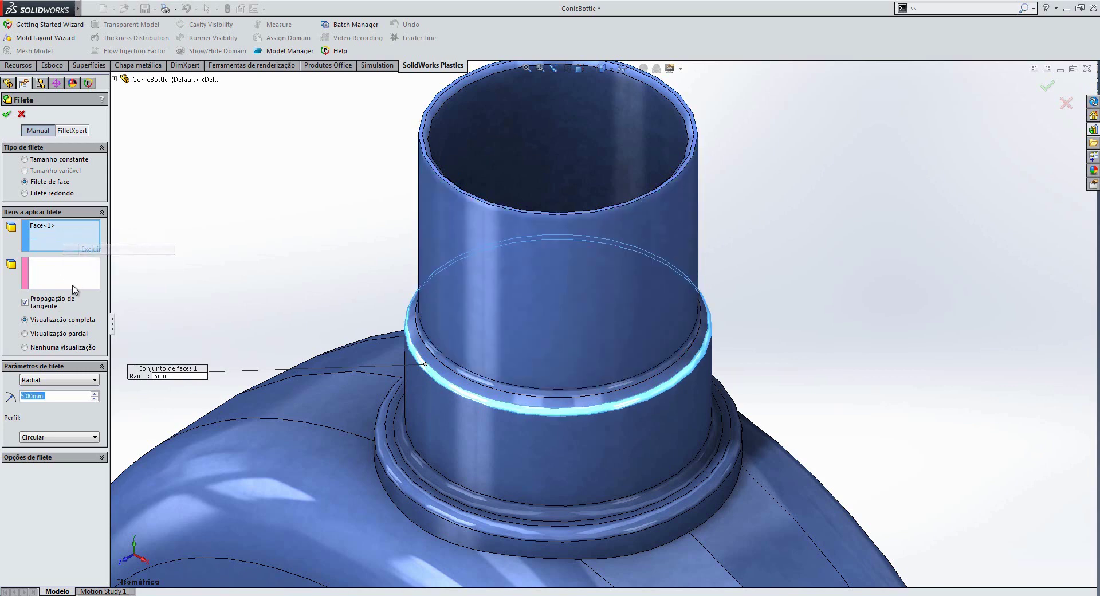
# - Add the upper neck face as Face<2> and accept the 5 mm face fillet as Filete2
pyautogui.click(76, 278)
pyautogui.click(464, 316)
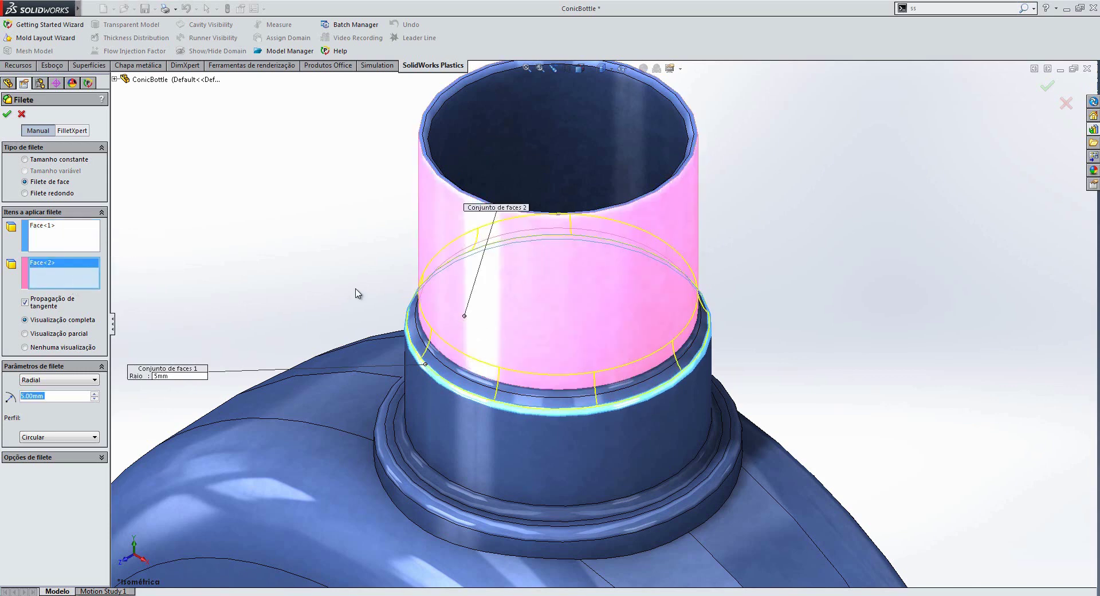
pyautogui.scroll(-1, 487, 363)
pyautogui.scroll(-1, 455, 363)
pyautogui.scroll(-1, 576, 316)
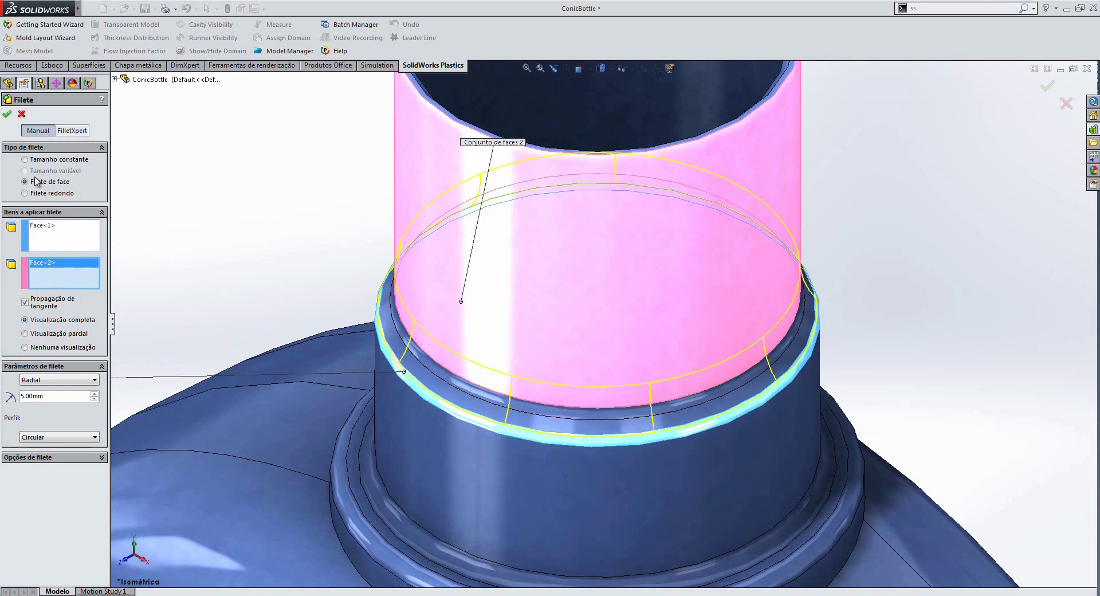
pyautogui.click(7, 113)
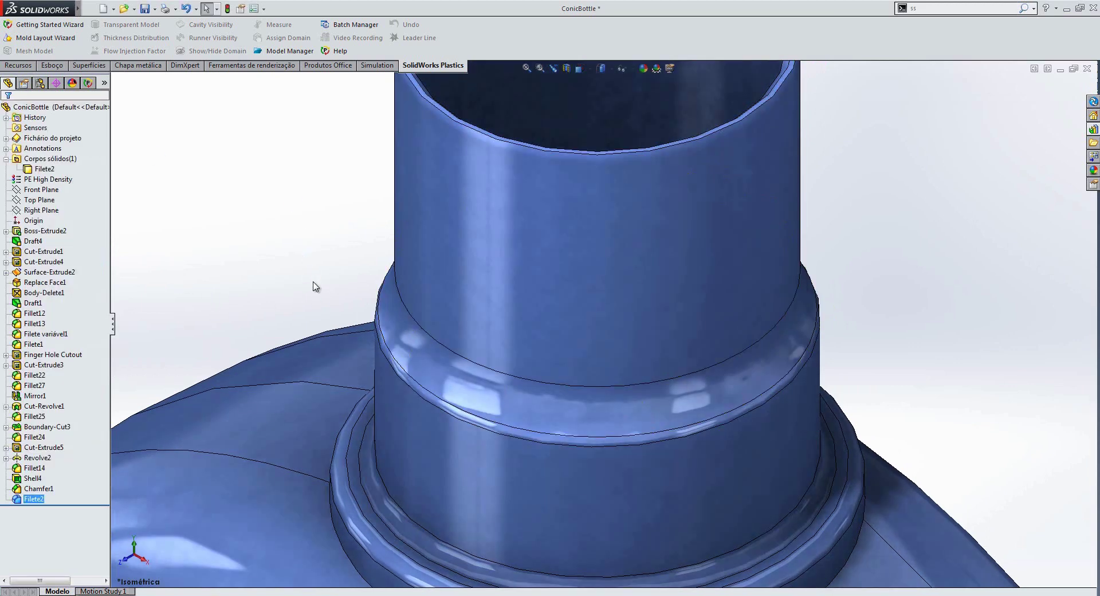
pyautogui.press('f')
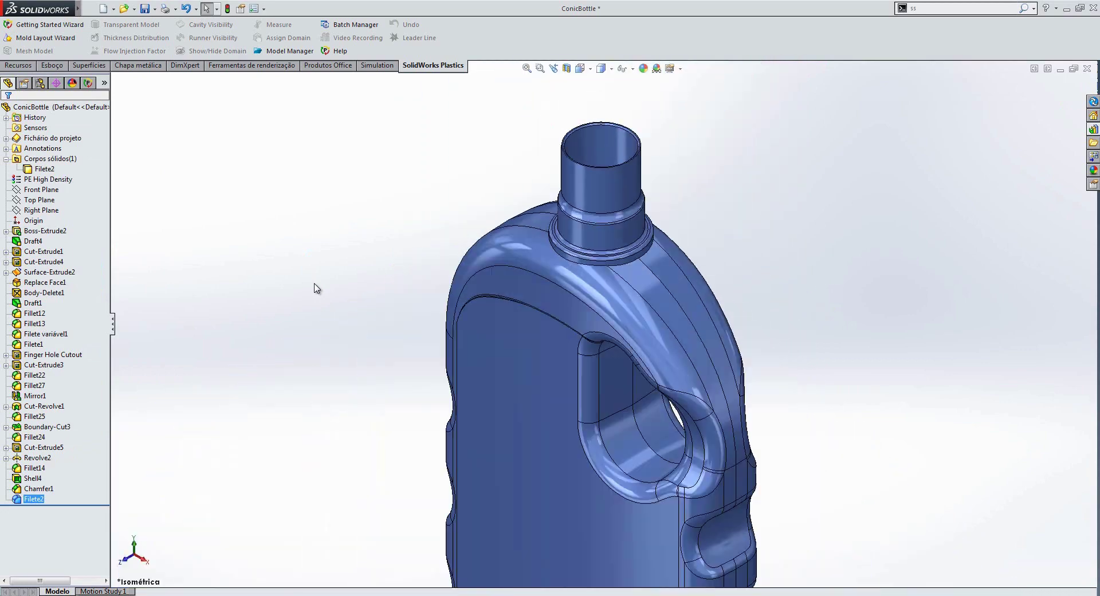